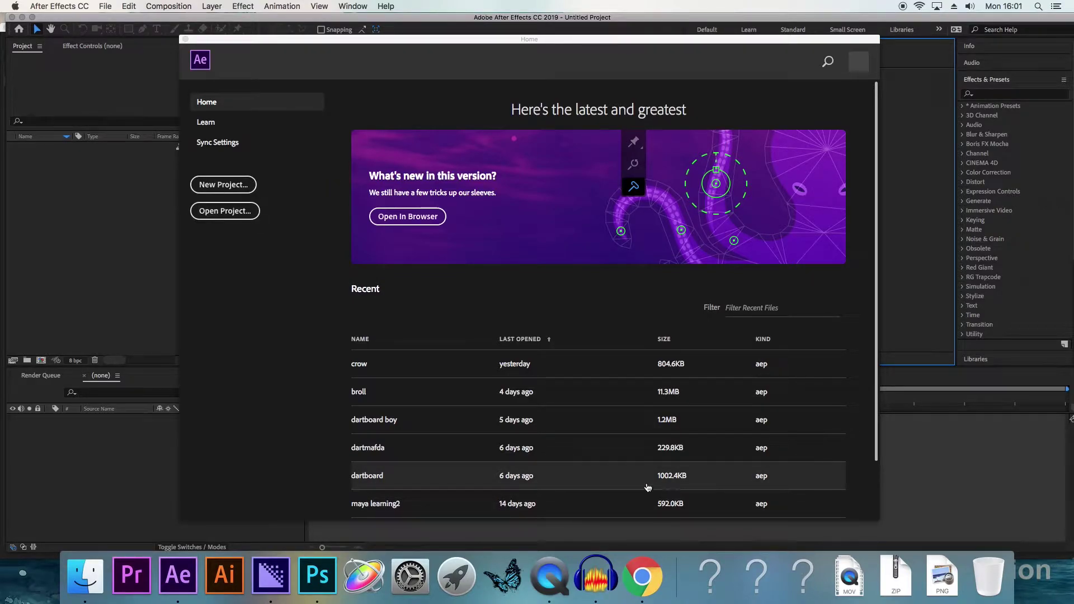
# Step: Create a new empty project from the Home screen
pyautogui.rightClick(389, 364)
pyautogui.click(285, 314)
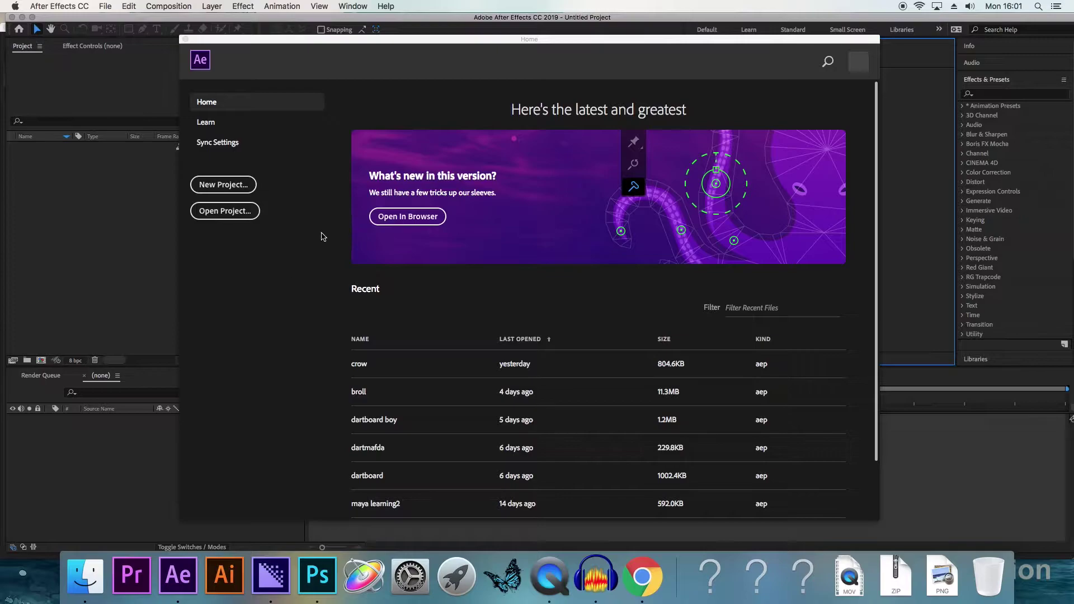
pyautogui.click(228, 187)
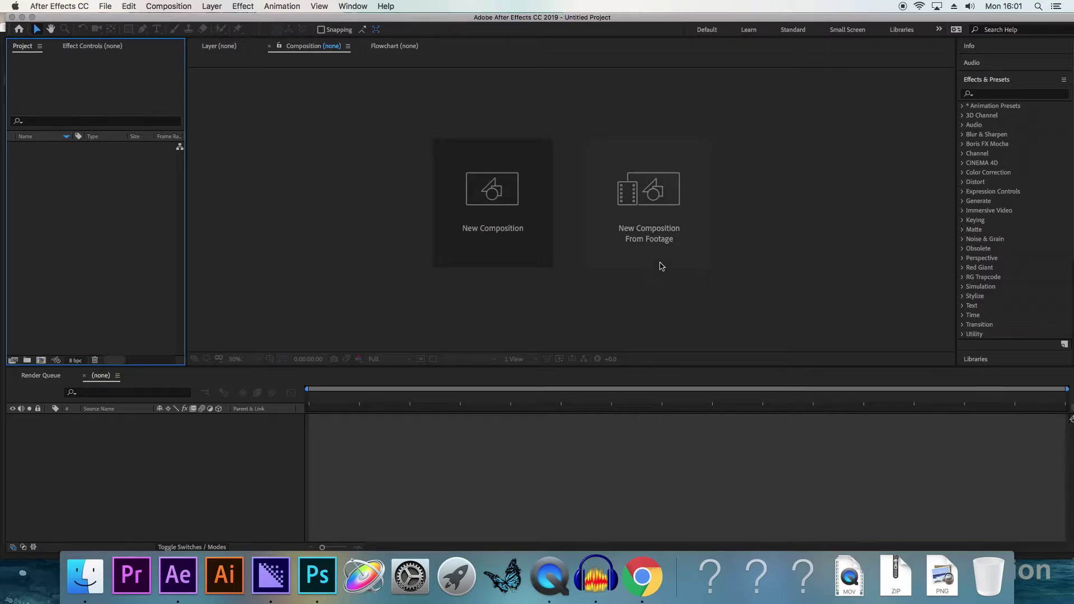
# Step: Create a new composition with the HDTV 1080 25 preset, 25 frames per second and a duration of 0:00:10:00
pyautogui.click(657, 213)
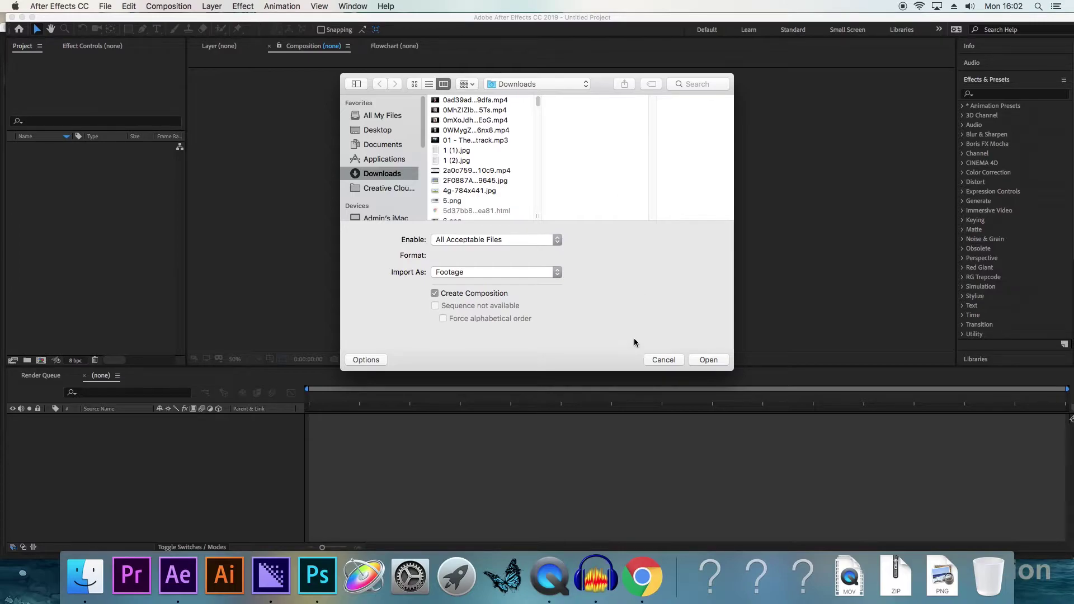
pyautogui.click(663, 359)
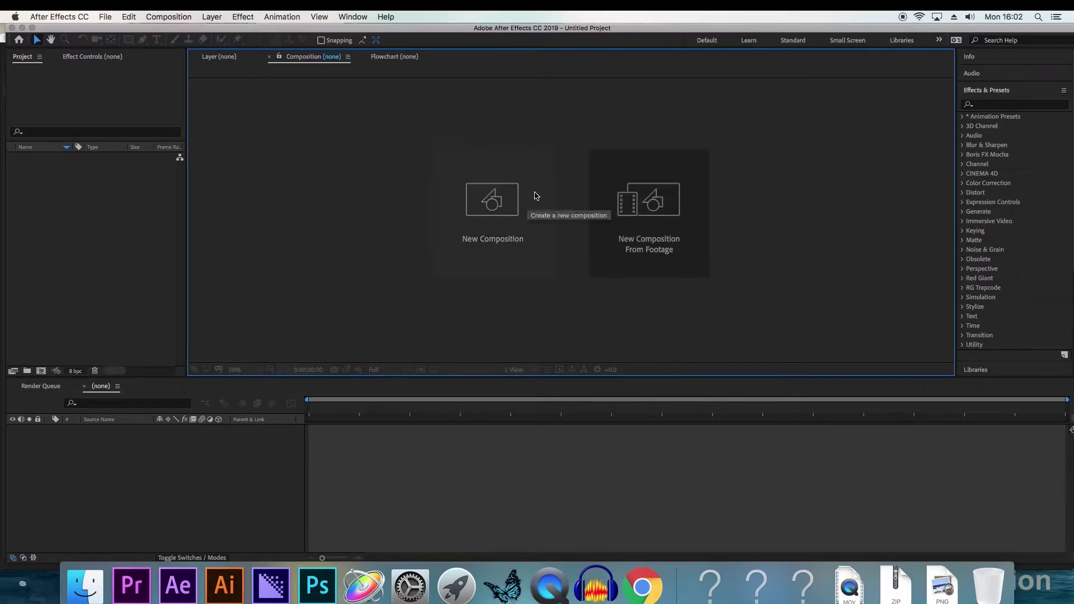
pyautogui.click(488, 191)
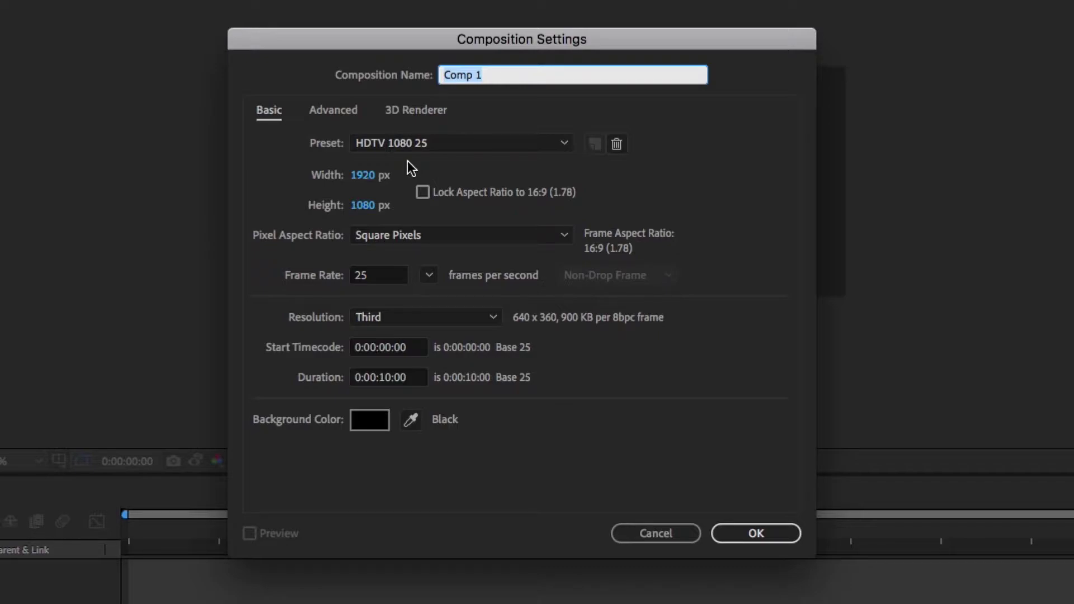
pyautogui.click(438, 147)
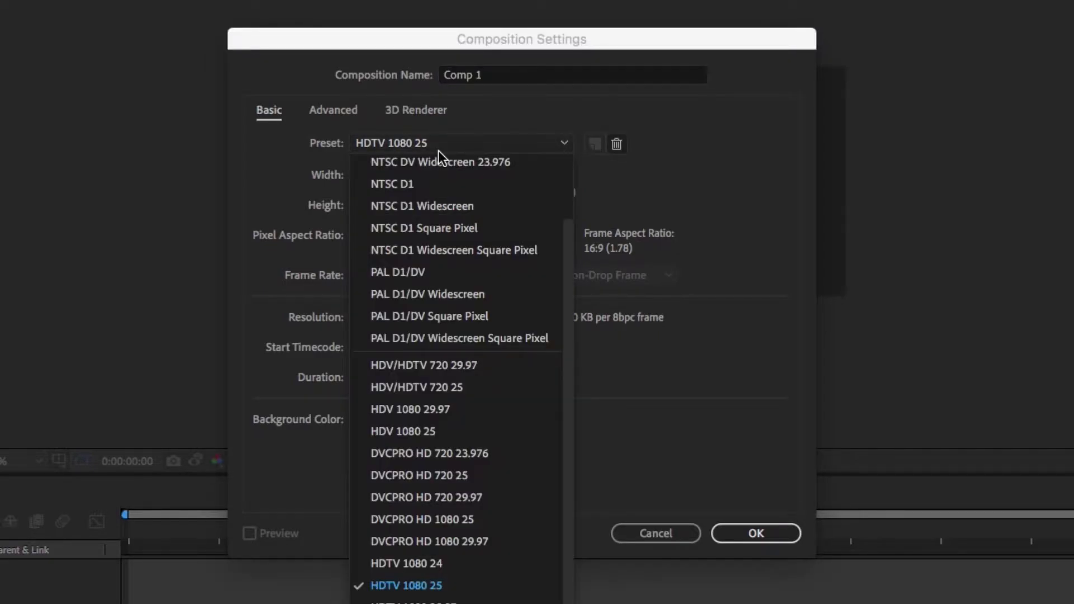
pyautogui.click(430, 587)
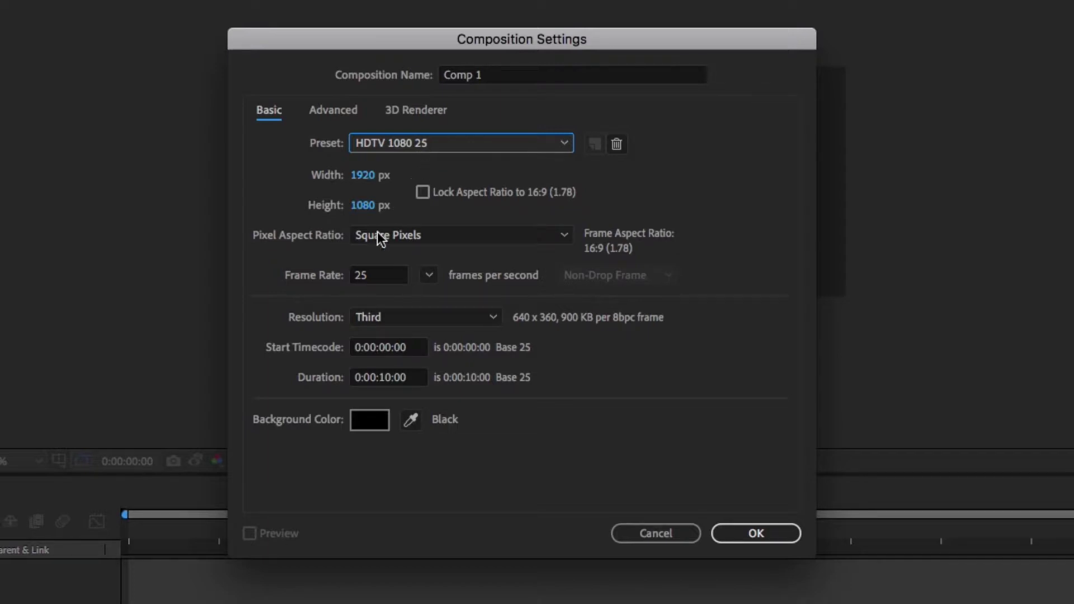
pyautogui.click(366, 274)
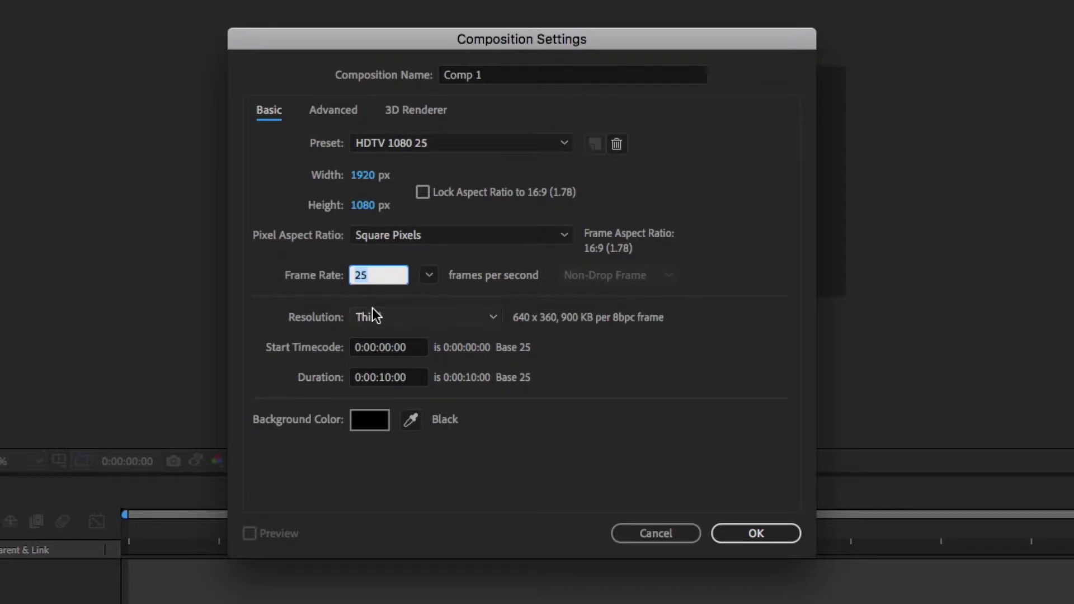
pyautogui.click(391, 382)
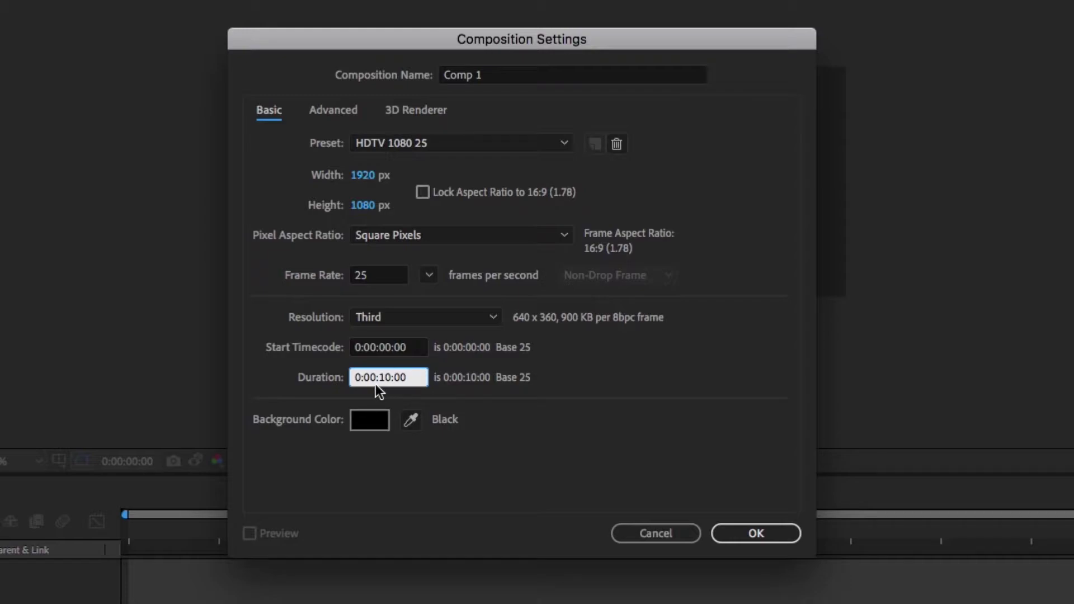
pyautogui.click(752, 536)
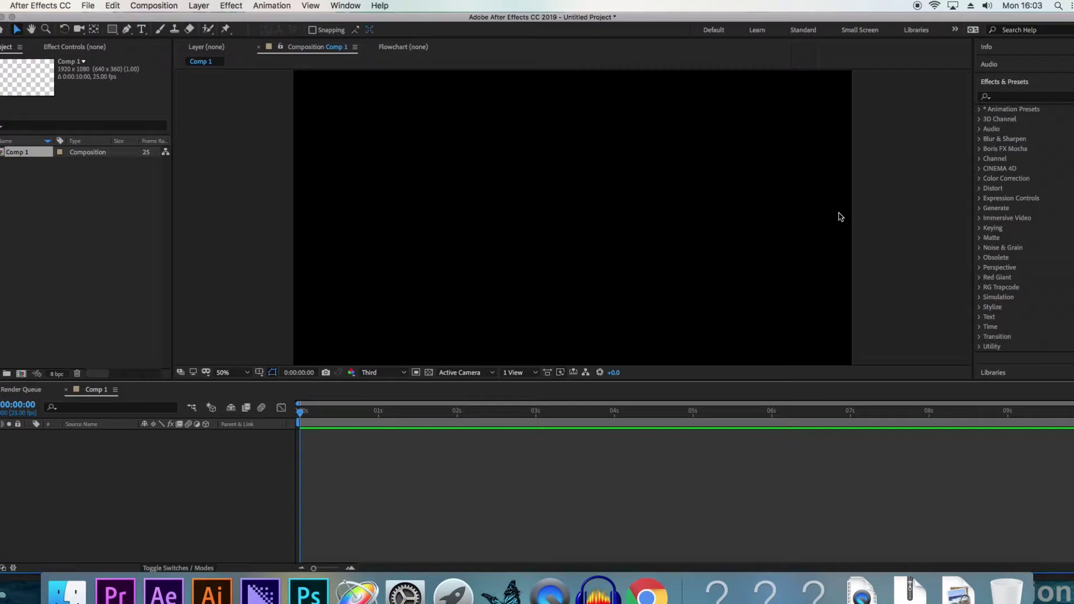
# Step: Add a text layer in the upper part of the composition reading "vfx", "animation" and "graphic" on three lines
pyautogui.click(141, 30)
pyautogui.click(430, 150)
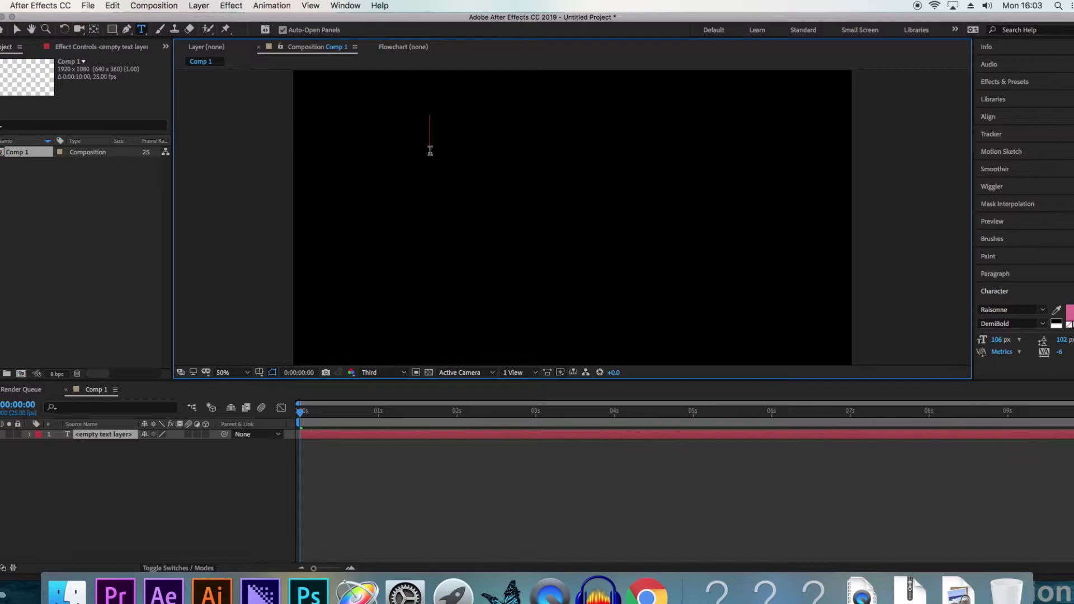
pyautogui.write('vfx')
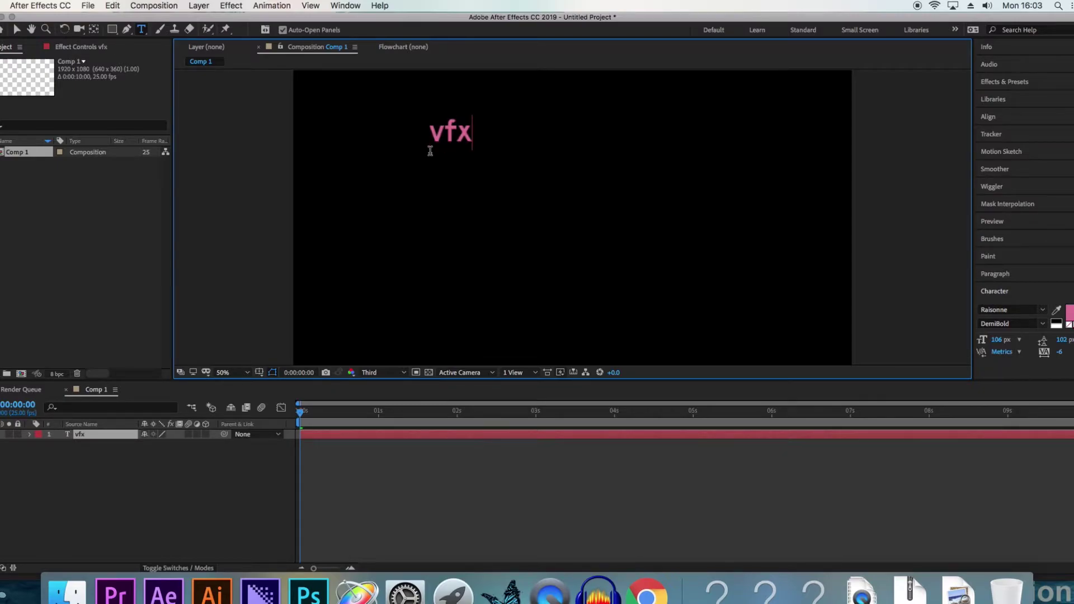
pyautogui.press('Return')
pyautogui.write('animation')
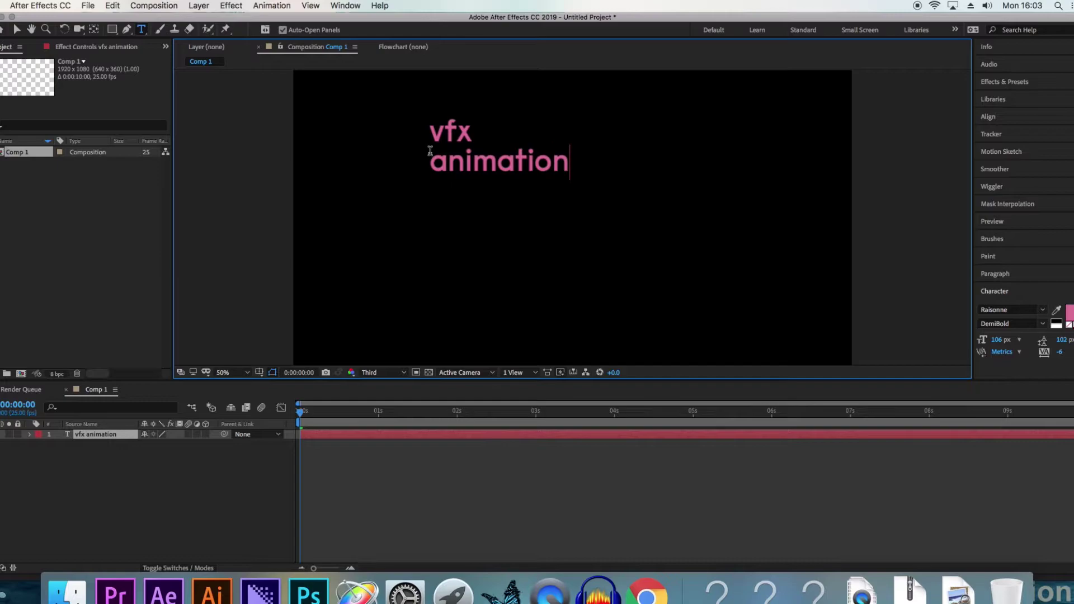
pyautogui.press('Return')
pyautogui.write('graphic')
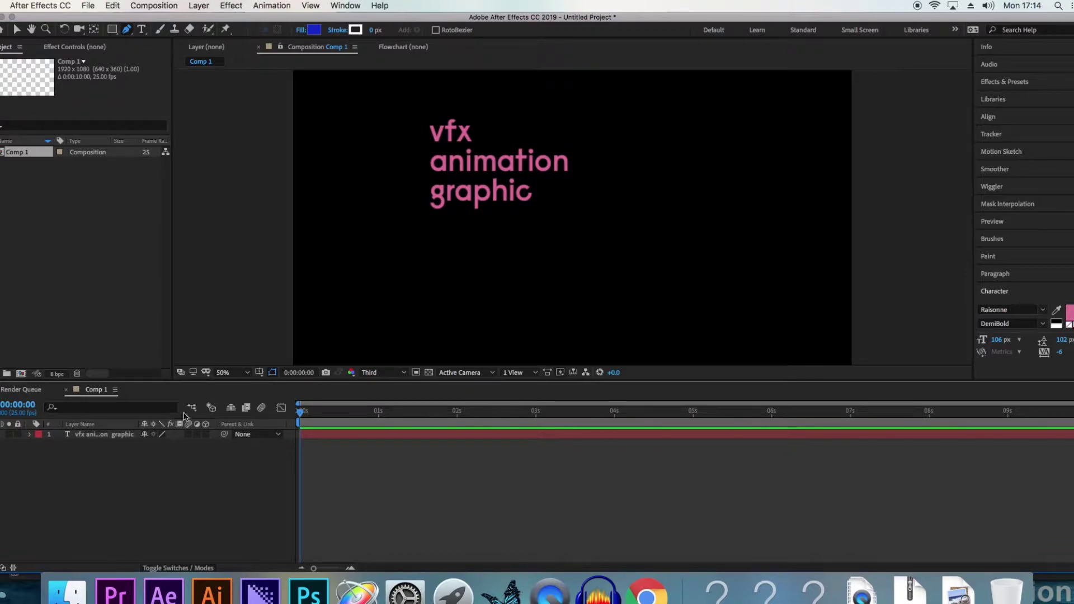
# Step: Add a separate text layer reading "layer" below the three-line text and deselect it
pyautogui.click(141, 30)
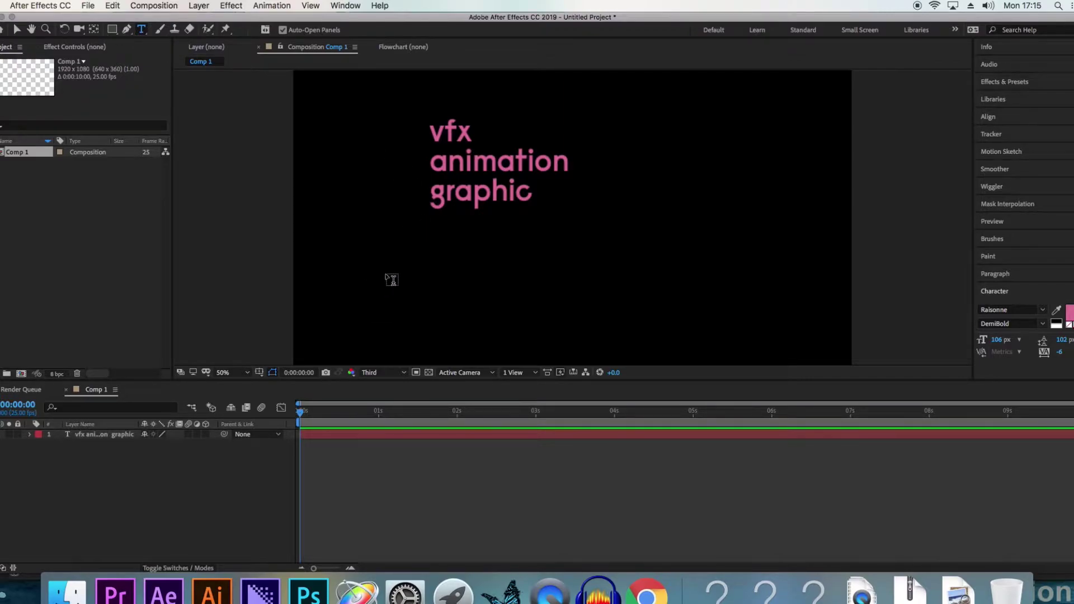
pyautogui.click(392, 278)
pyautogui.write('layeer')
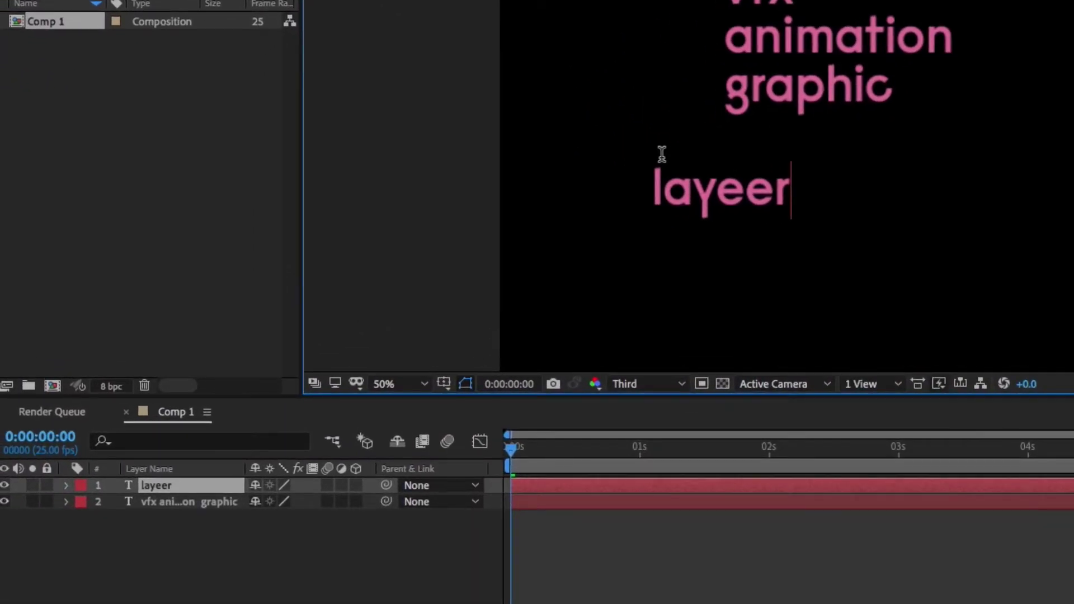
pyautogui.press('BackSpace')
pyautogui.press('BackSpace')
pyautogui.write('r')
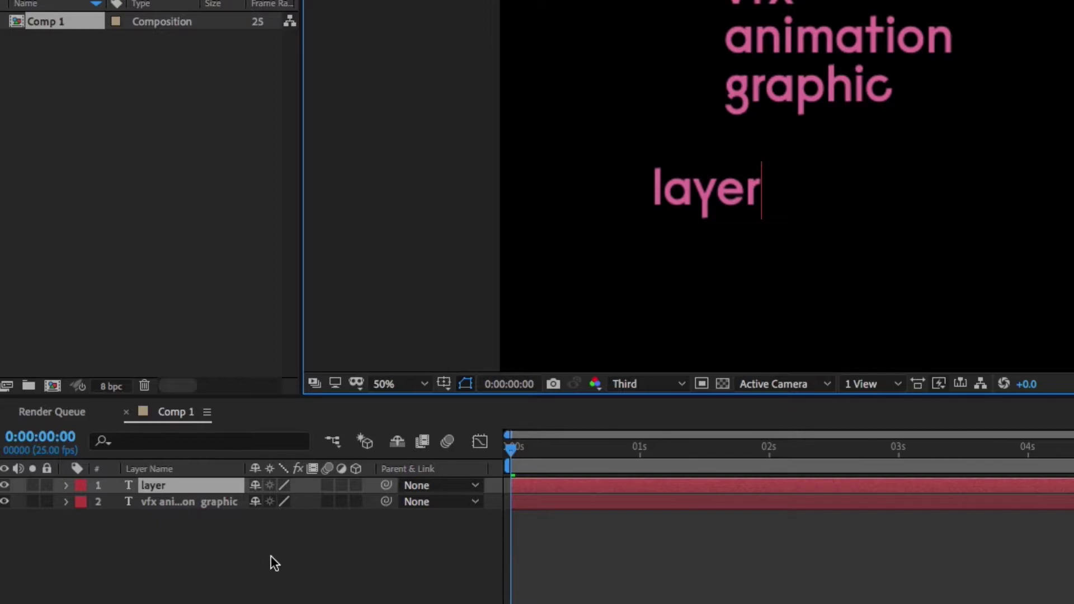
pyautogui.click(317, 568)
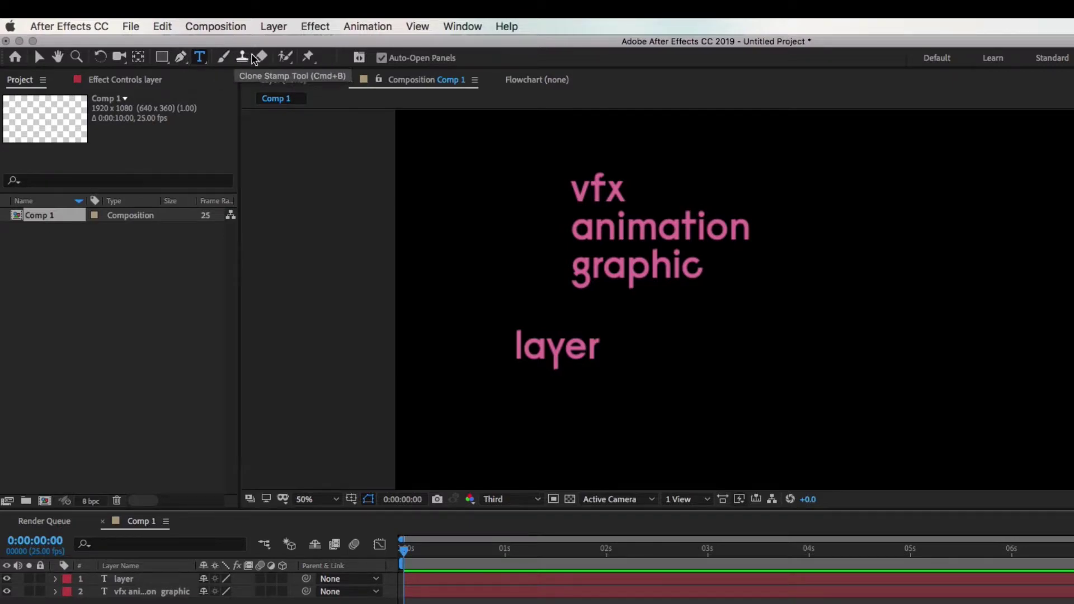
# Step: Draw a large ellipse beside the text on a new shape layer and fill it dark blue (H 237°, S 100%, B 46%)
pyautogui.click(162, 57)
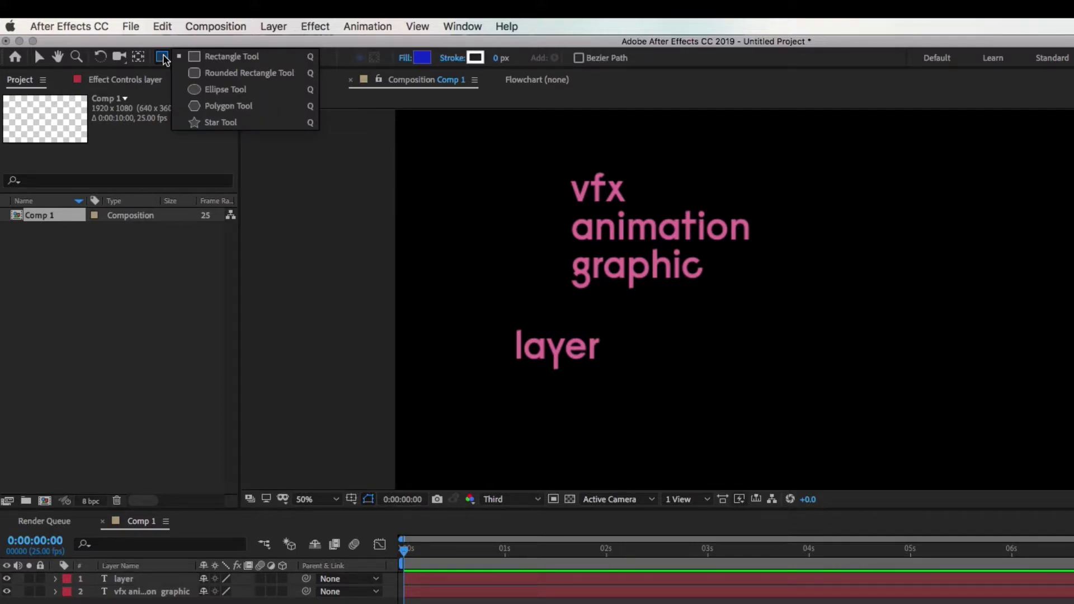
pyautogui.click(216, 90)
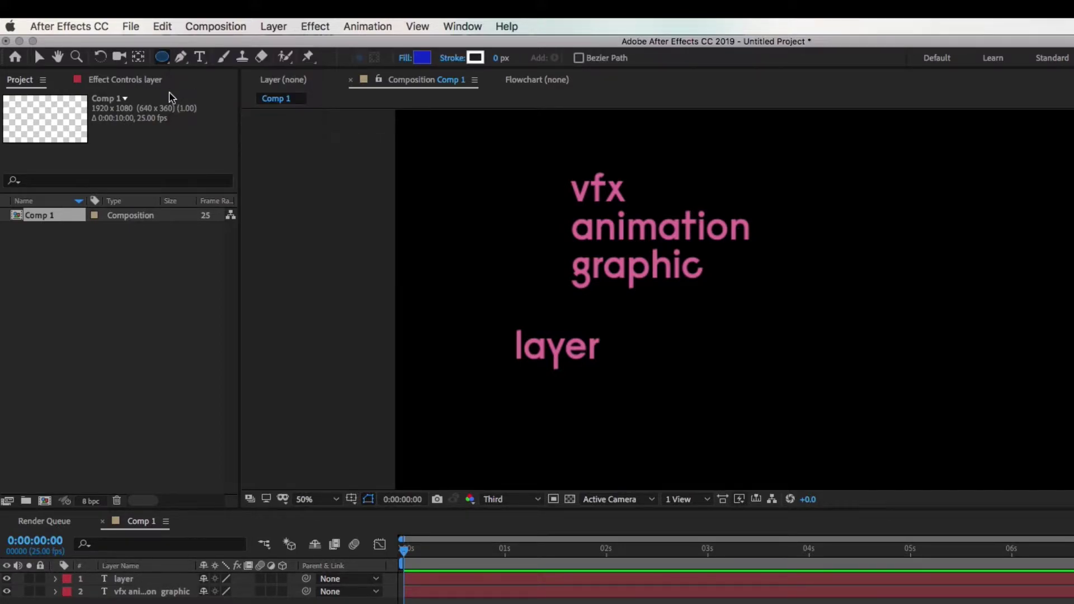
pyautogui.moveTo(829, 149); pyautogui.dragTo(1034, 364)
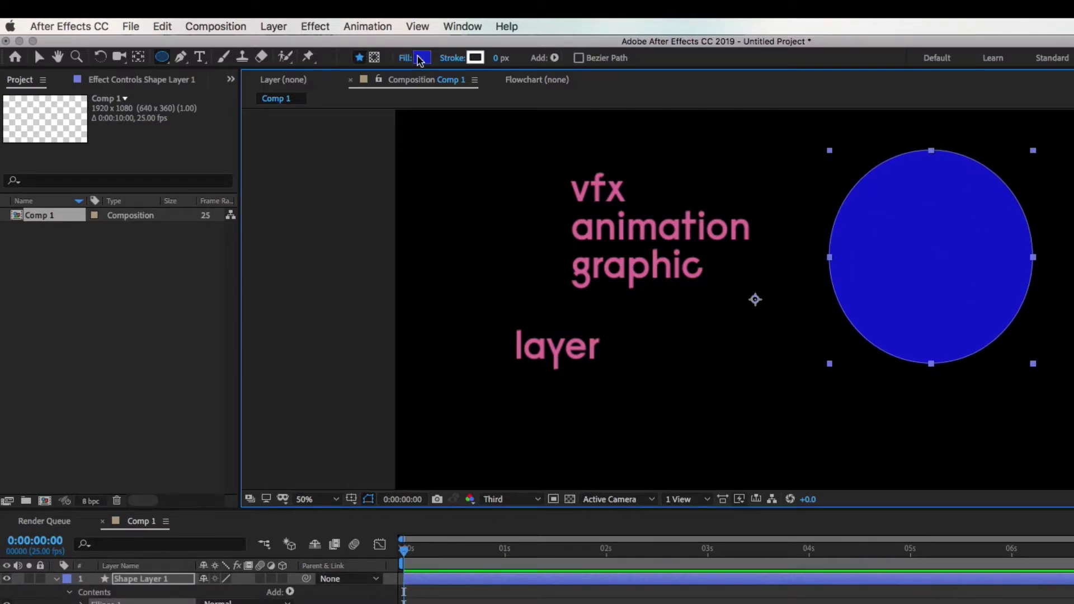
pyautogui.click(421, 58)
pyautogui.click(857, 589)
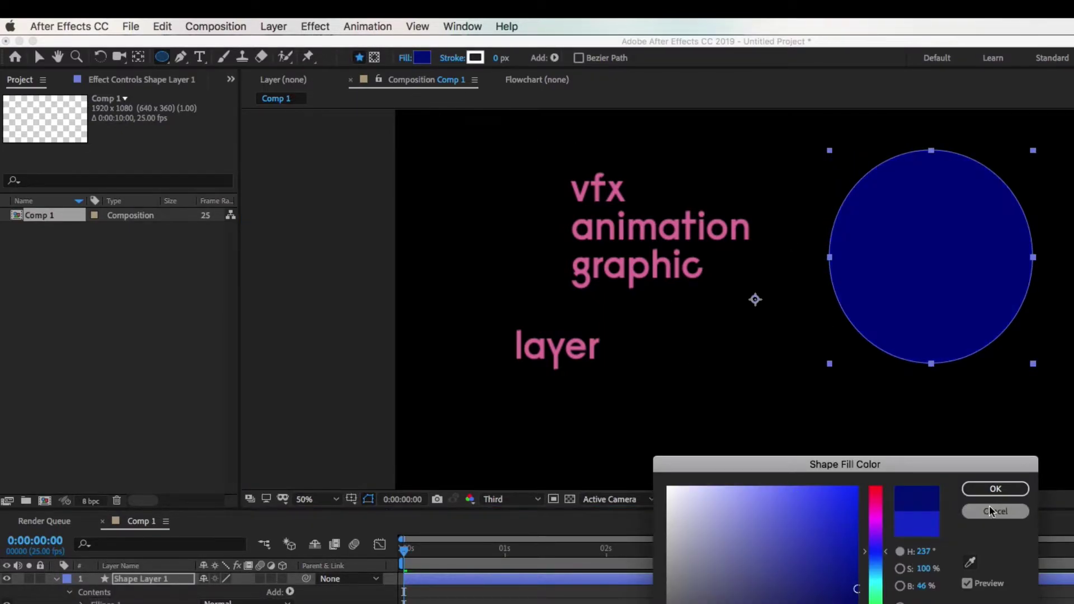
pyautogui.click(995, 489)
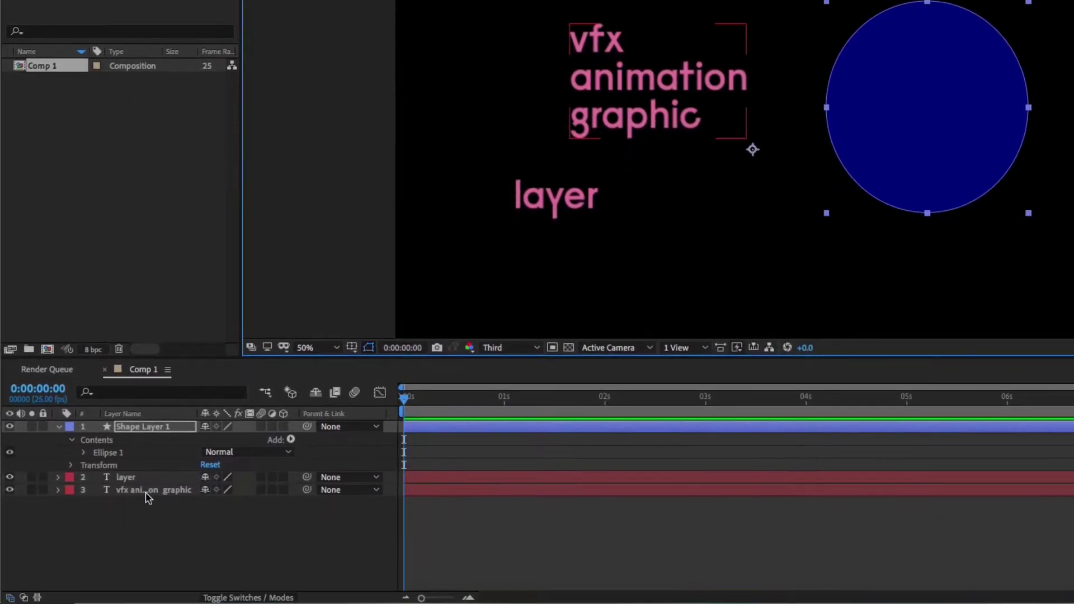
# Step: Transform the ellipse's shape layer to position 947, 540, scale 69% and rotation -19°
pyautogui.click(71, 465)
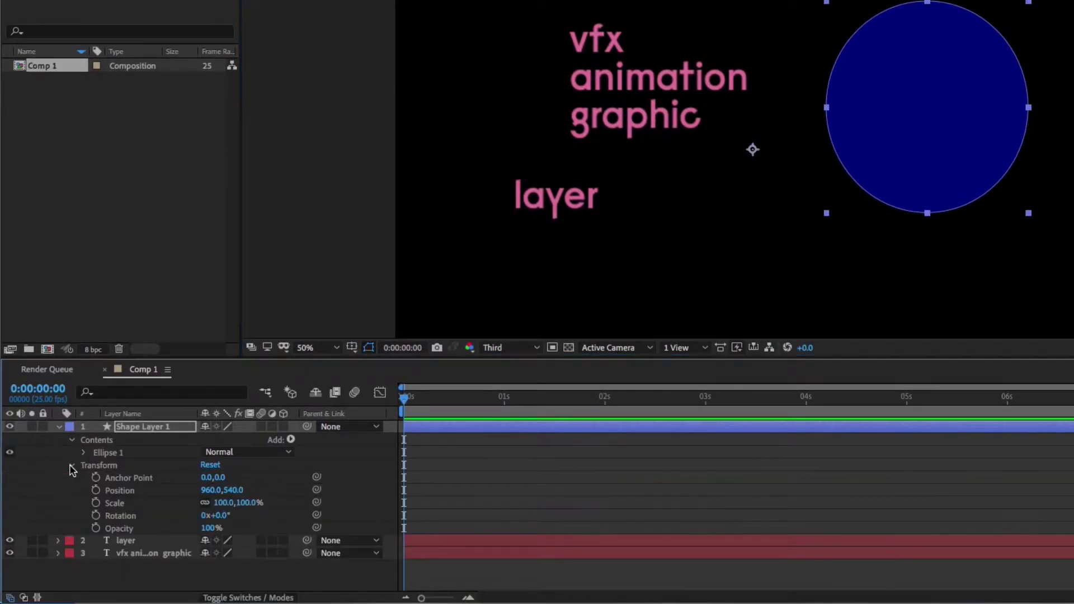
pyautogui.moveTo(213, 490); pyautogui.dragTo(243, 528)
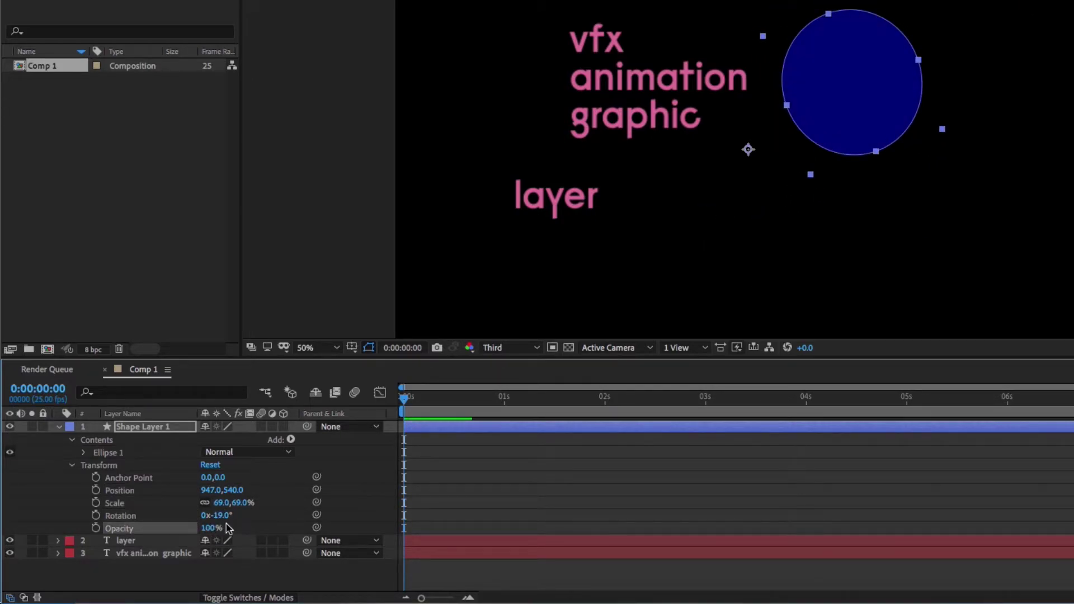
pyautogui.click(83, 453)
pyautogui.click(84, 453)
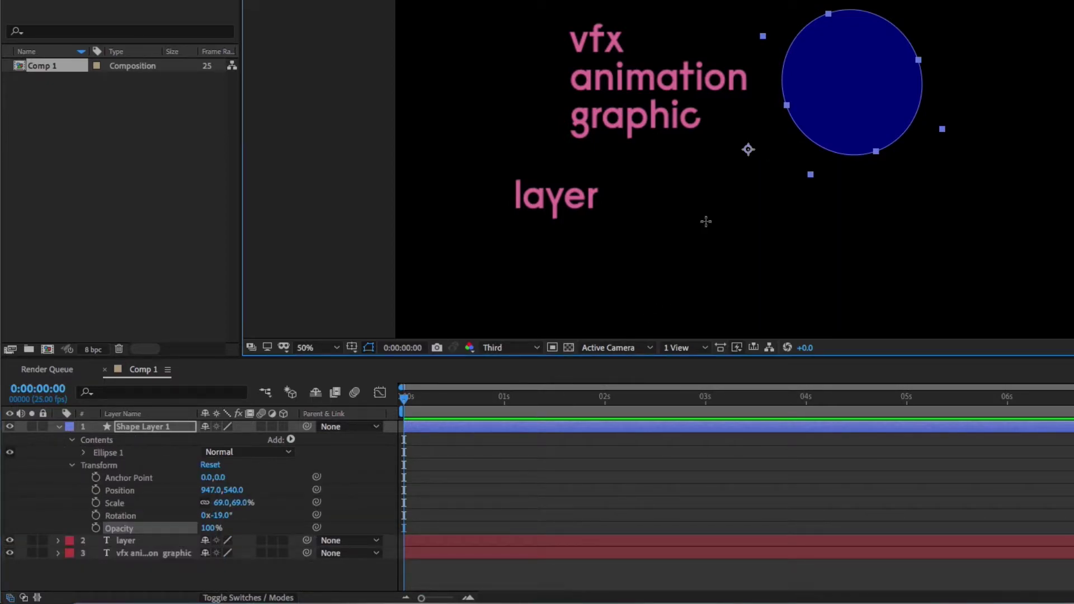
# Step: Draw a second ellipse below the first and a small rectangle beside the "vfx" text, both within Shape Layer 1, and collapse the layer
pyautogui.moveTo(691, 138); pyautogui.dragTo(876, 282)
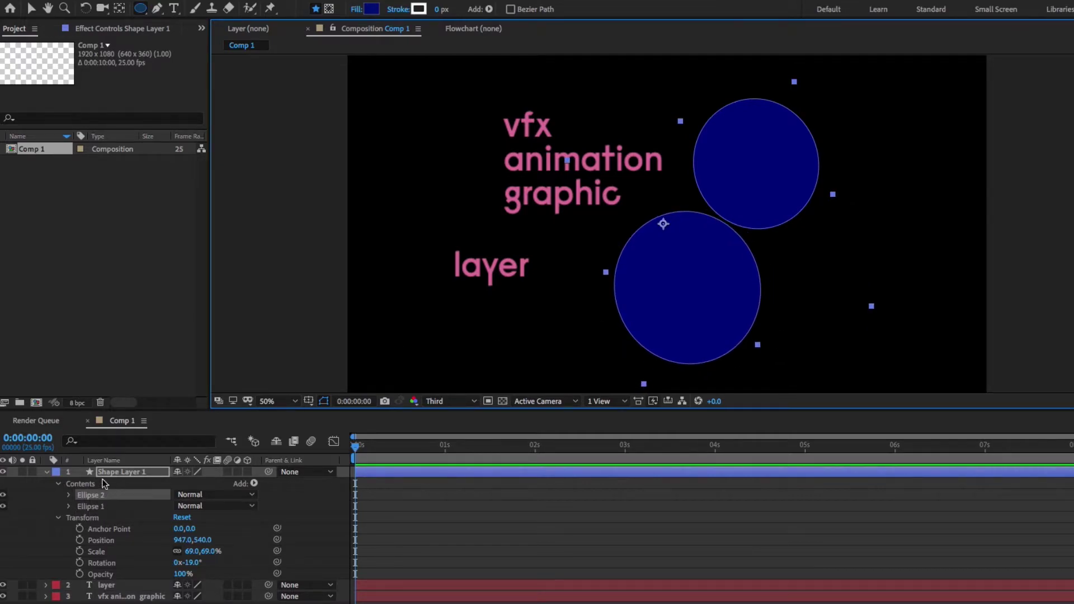
pyautogui.moveTo(140, 8); pyautogui.dragTo(185, 8)
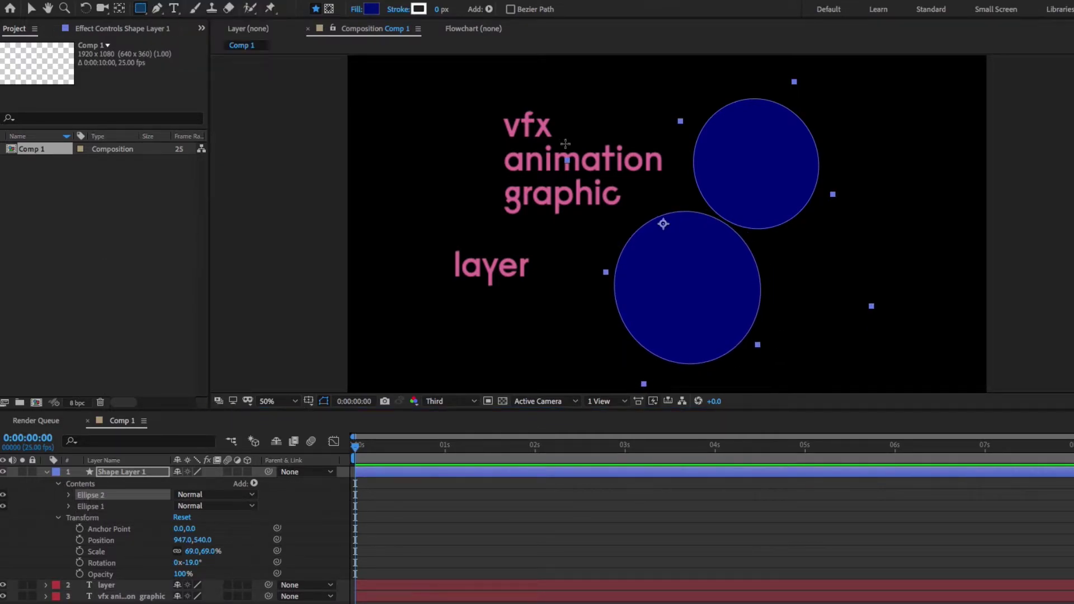
pyautogui.moveTo(436, 134); pyautogui.dragTo(505, 163)
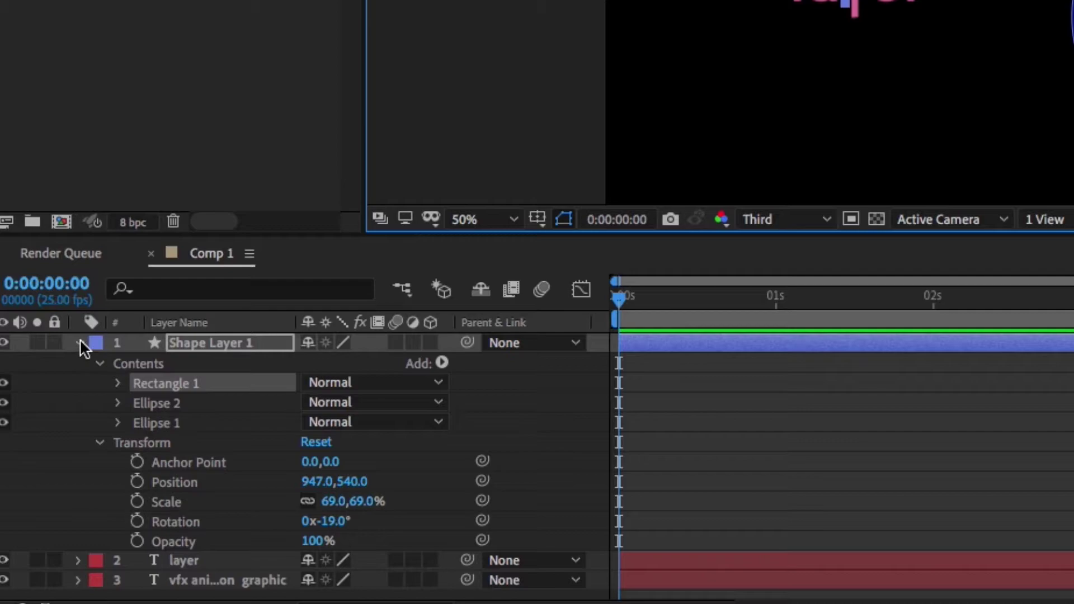
pyautogui.click(79, 343)
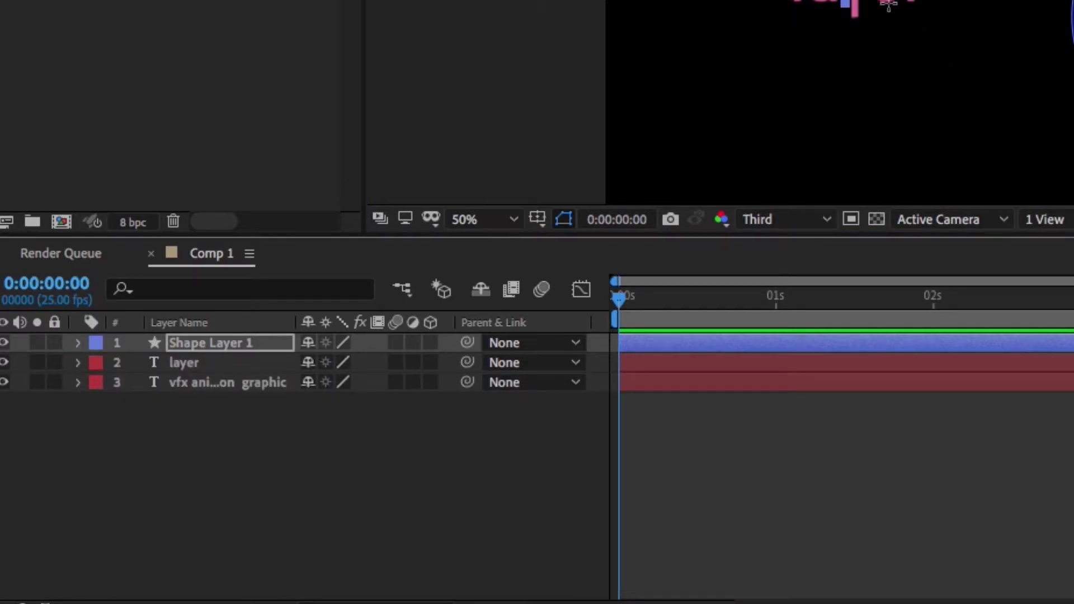
# Step: With no layer selected, draw a rectangle beyond the circles as its own shape layer and collapse that layer's properties
pyautogui.click(317, 517)
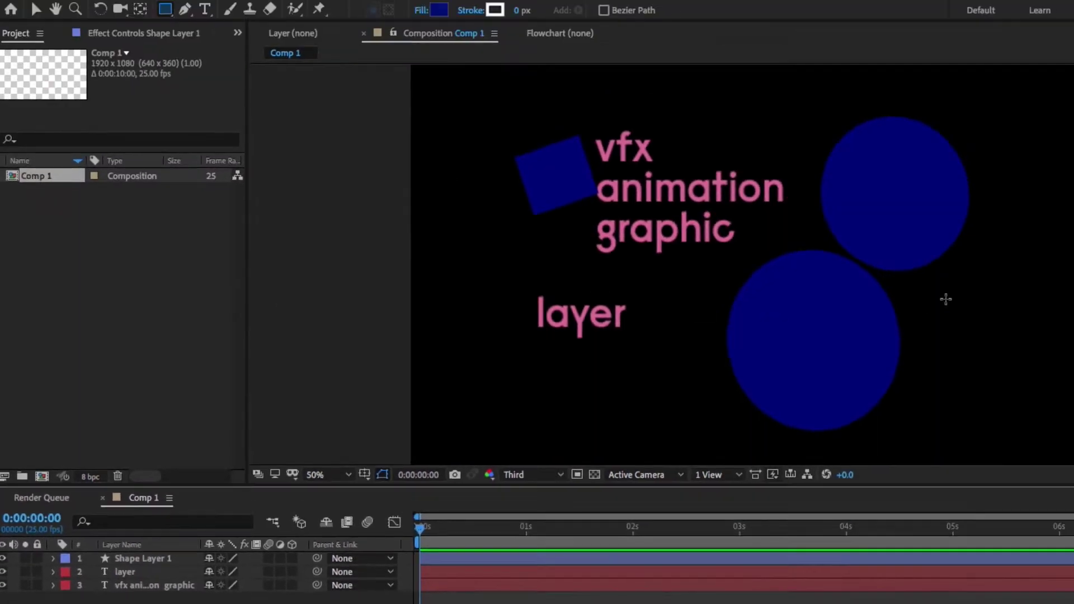
pyautogui.moveTo(984, 272); pyautogui.dragTo(1071, 325)
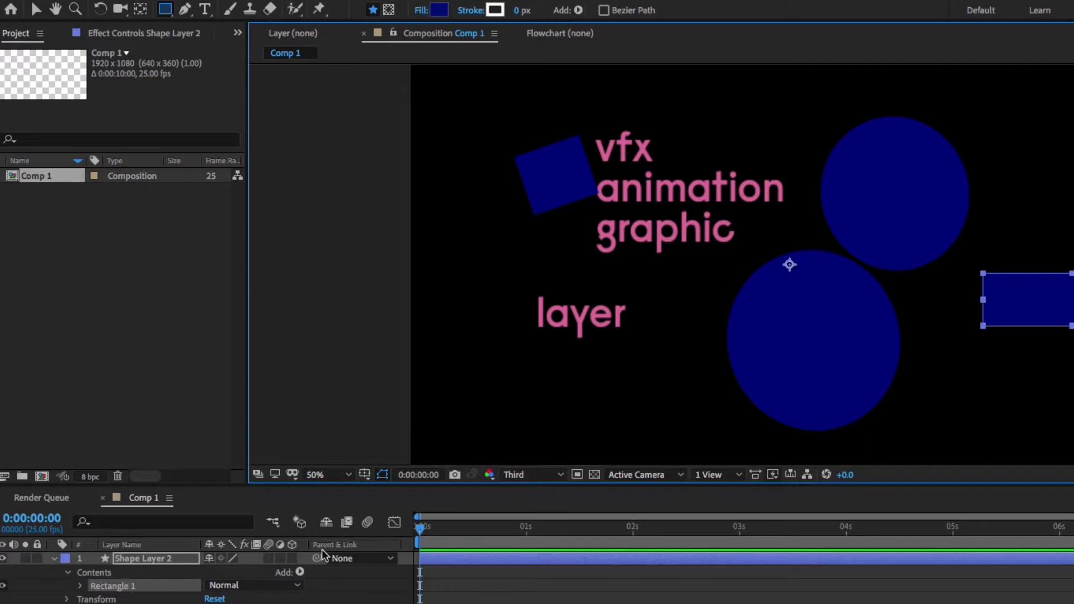
pyautogui.click(141, 558)
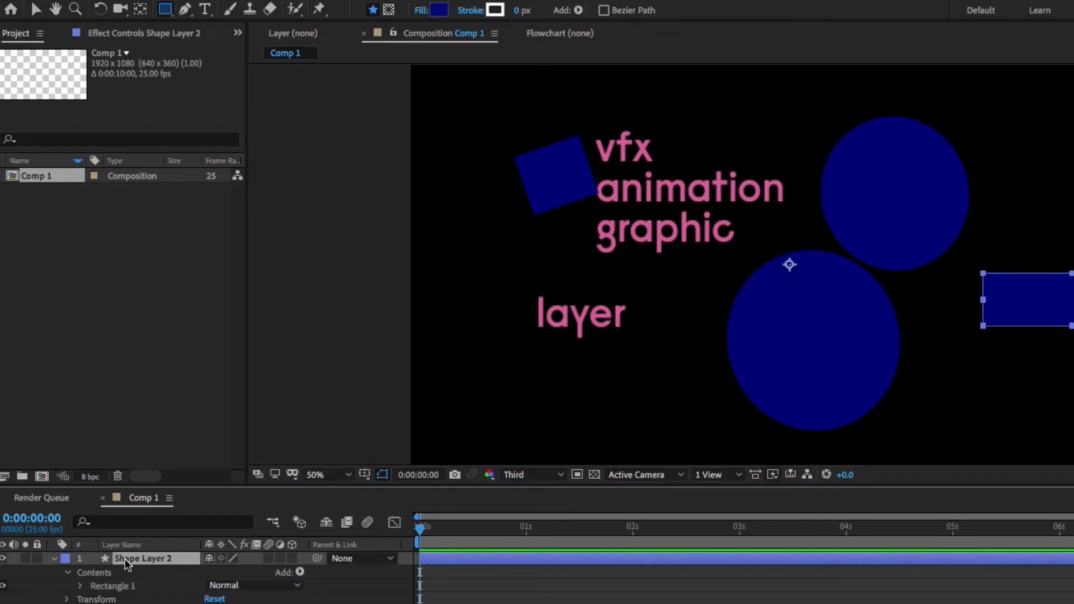
pyautogui.click(54, 558)
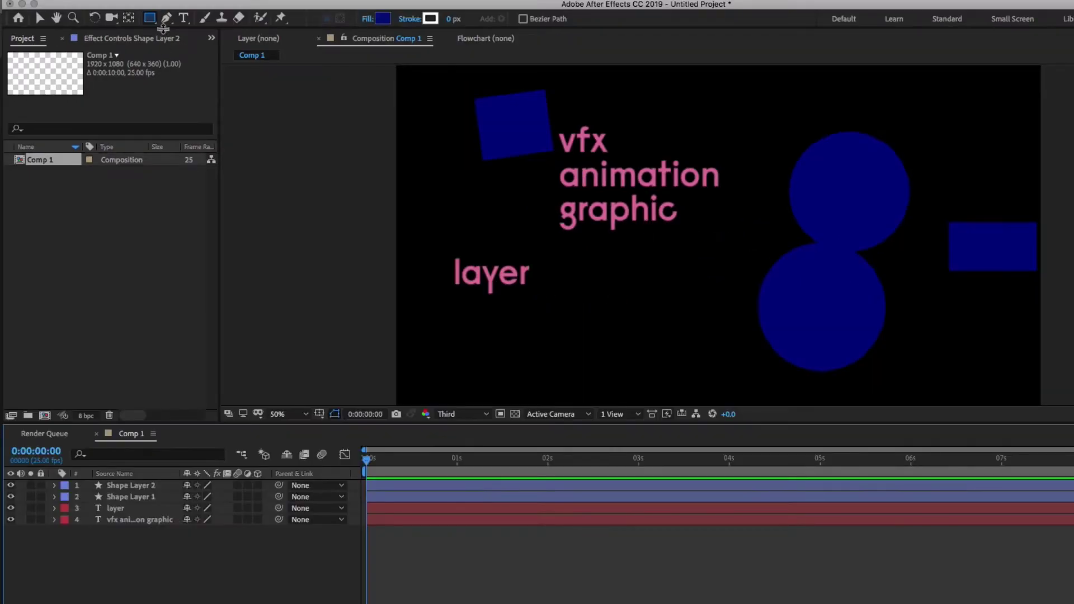
# Step: Draw a rectangular mask over most of the "layer" text on its own text layer, leaving the last letter partly outside
pyautogui.click(109, 510)
pyautogui.click(105, 513)
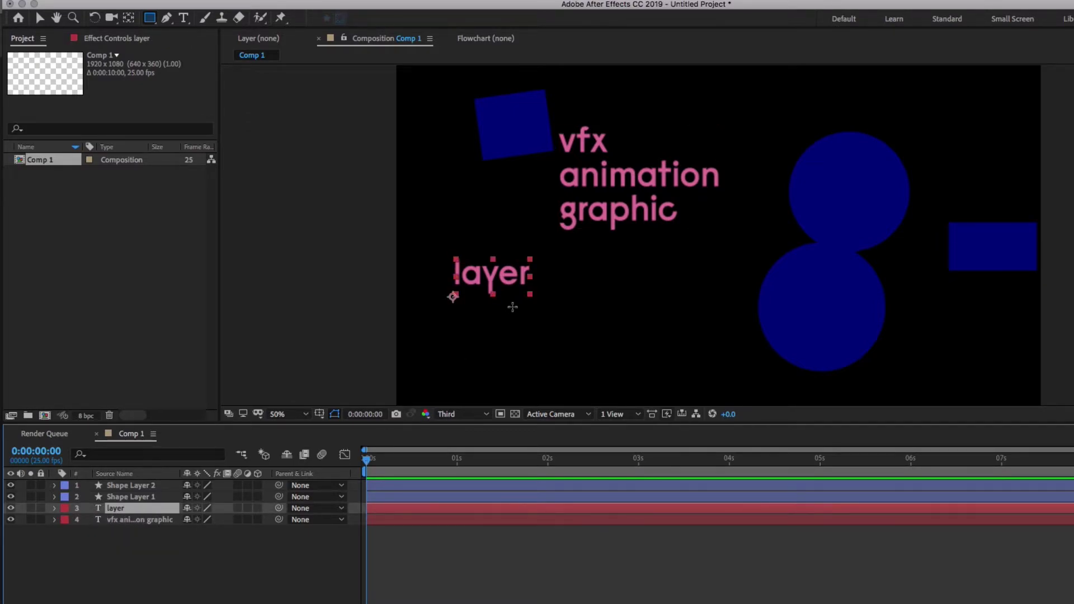
pyautogui.moveTo(426, 228); pyautogui.dragTo(523, 316)
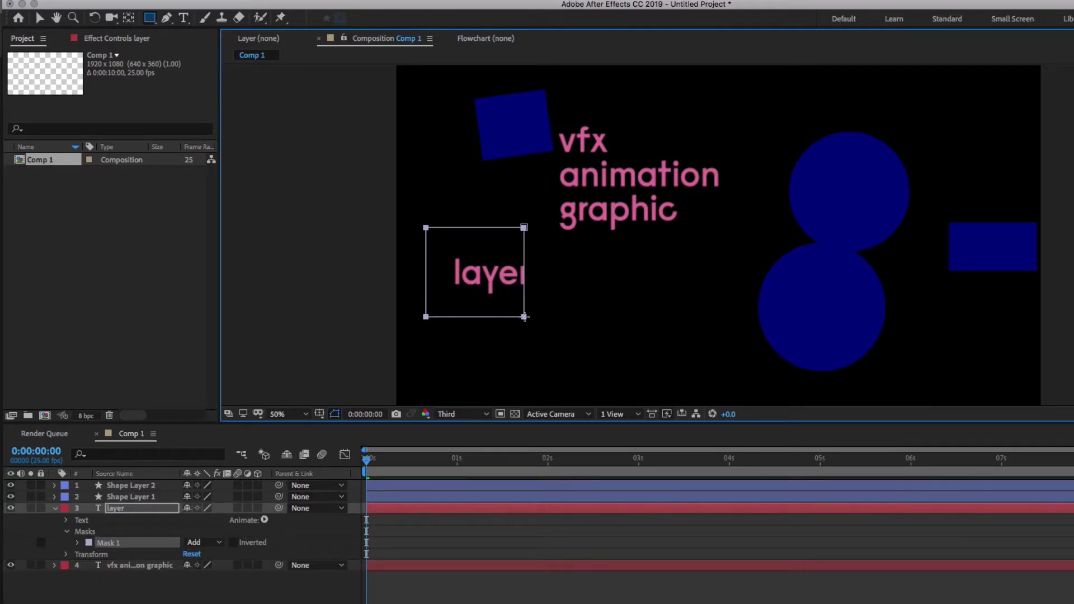
pyautogui.click(120, 583)
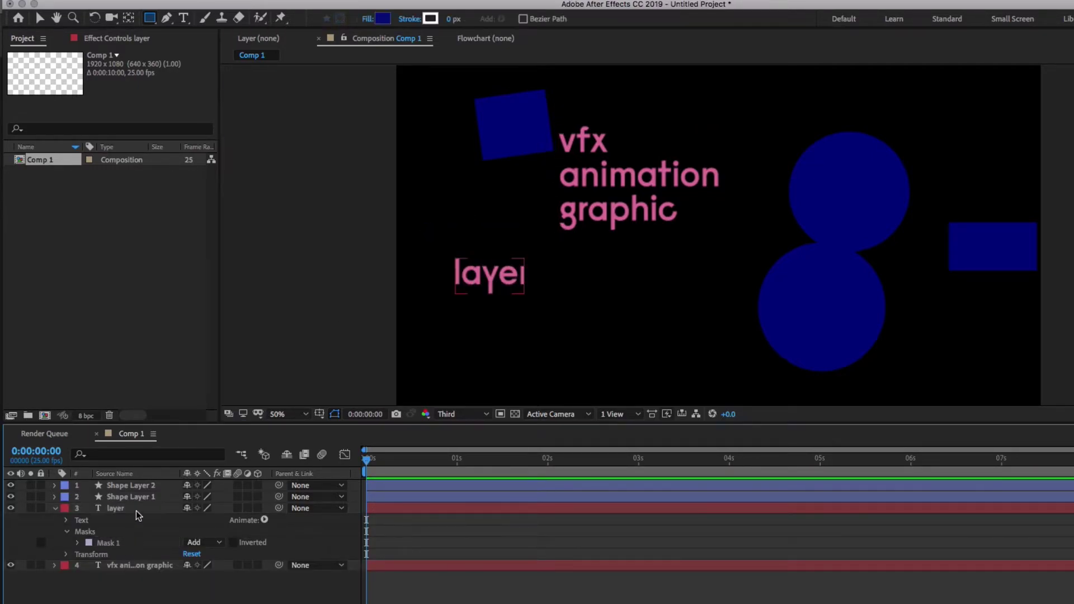
# Step: Try the Subtract mode on the "layer" text's mask, and finally set the mask mode to None
pyautogui.click(202, 543)
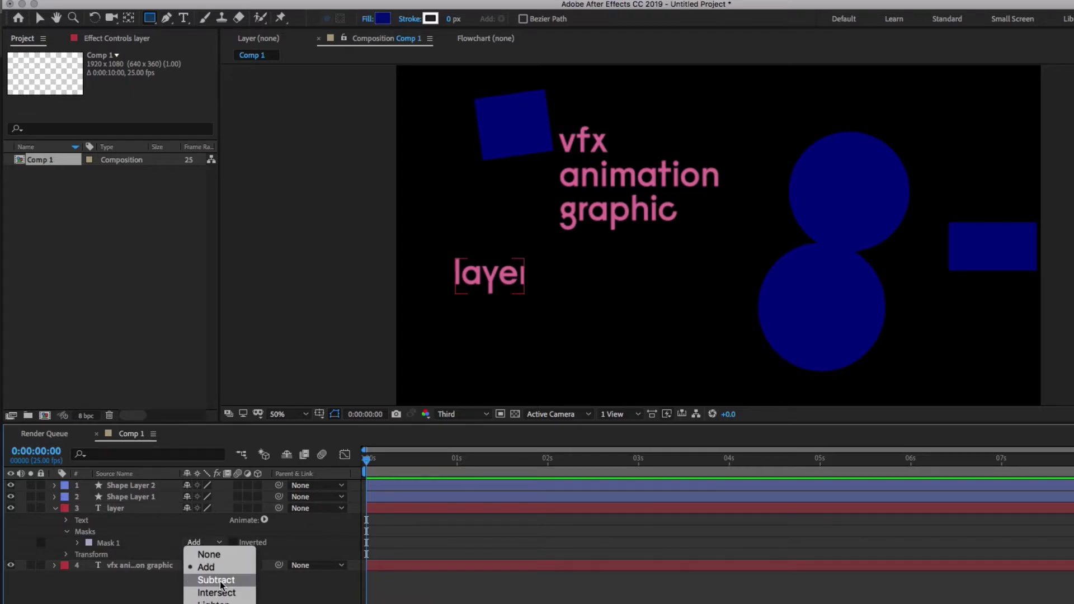
pyautogui.click(220, 581)
pyautogui.click(193, 543)
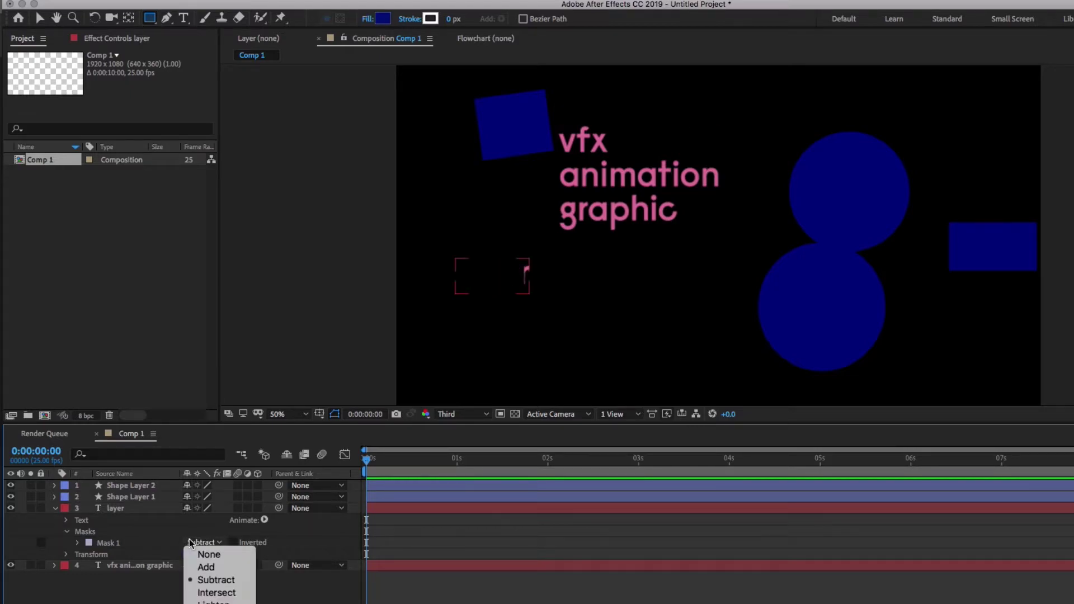
pyautogui.click(199, 554)
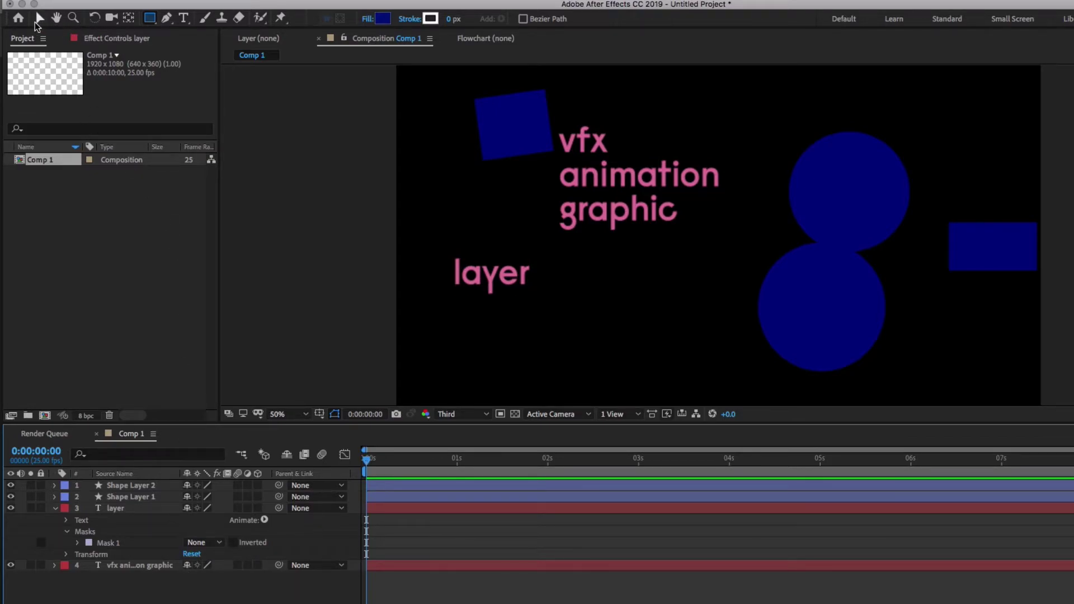
# Step: Examine the text at several magnifications with the Zoom tool, including 400%, and fit the whole composition in the viewer
pyautogui.click(73, 17)
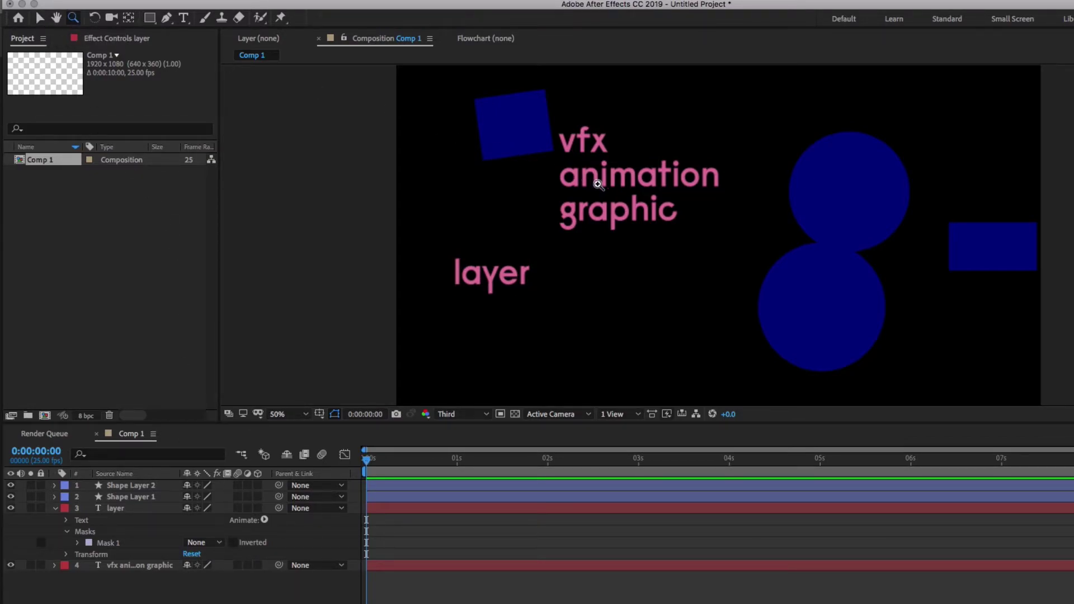
pyautogui.click(659, 179)
pyautogui.click(633, 222)
pyautogui.keyDown('alt'); pyautogui.click(633, 221); pyautogui.keyUp('alt')
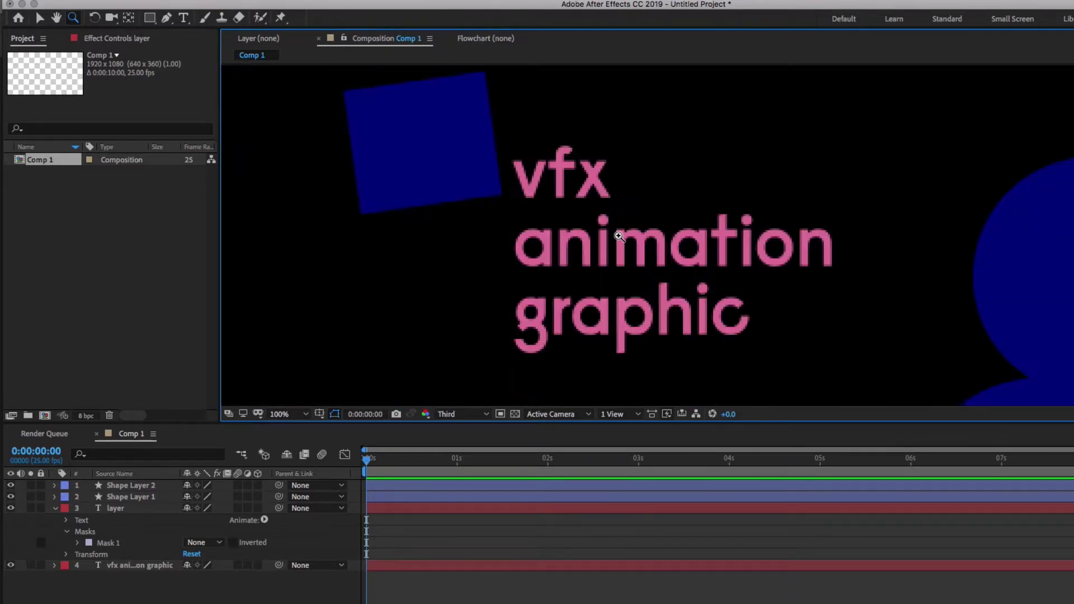
pyautogui.click(618, 236)
pyautogui.keyDown('alt'); pyautogui.click(619, 235); pyautogui.keyUp('alt')
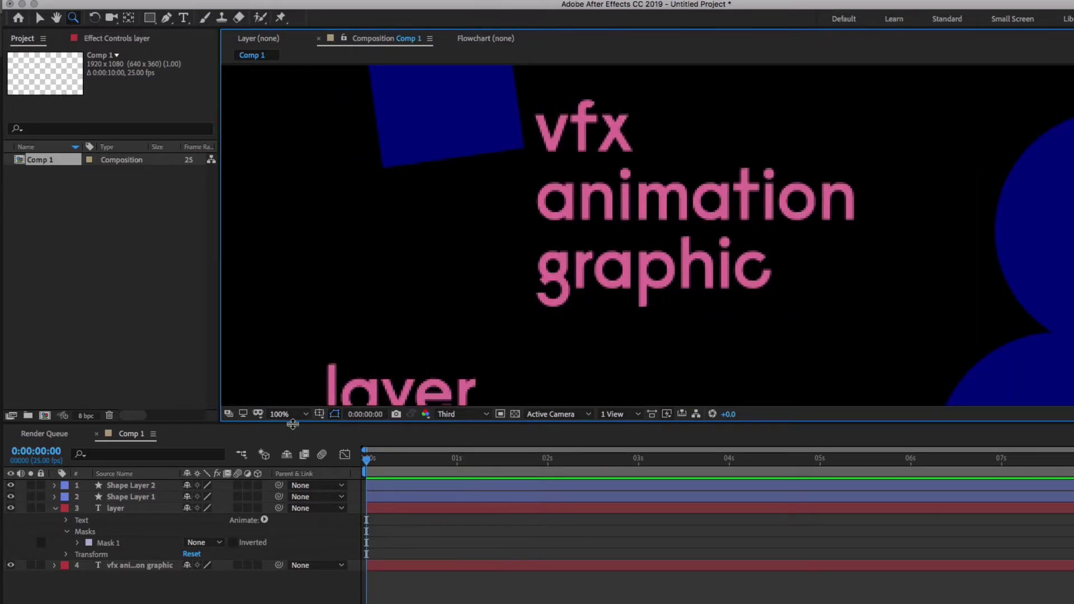
pyautogui.click(290, 417)
pyautogui.click(289, 340)
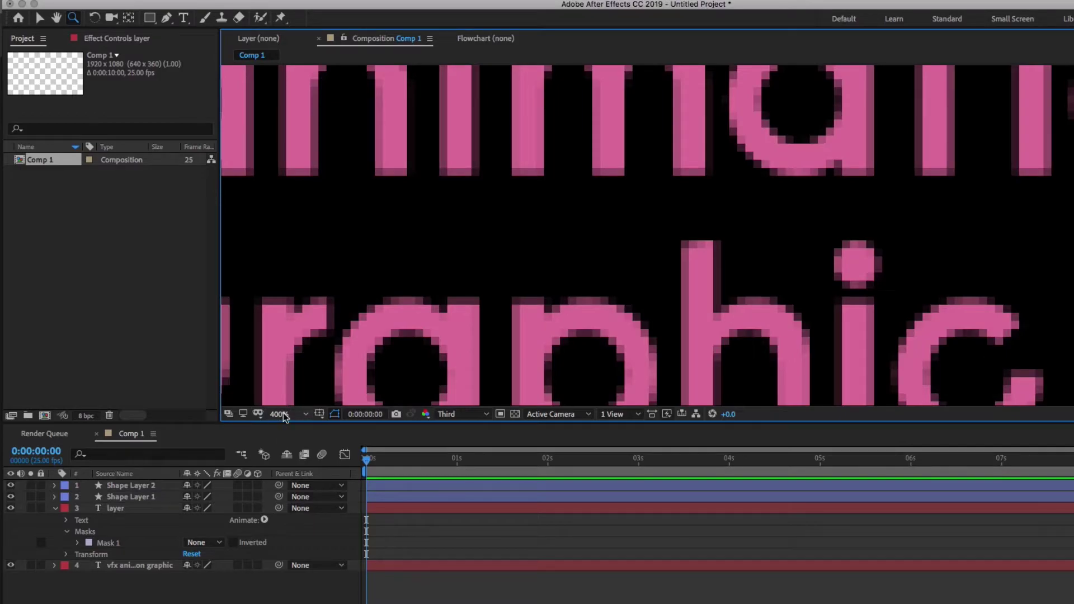
pyautogui.click(281, 414)
pyautogui.click(327, 190)
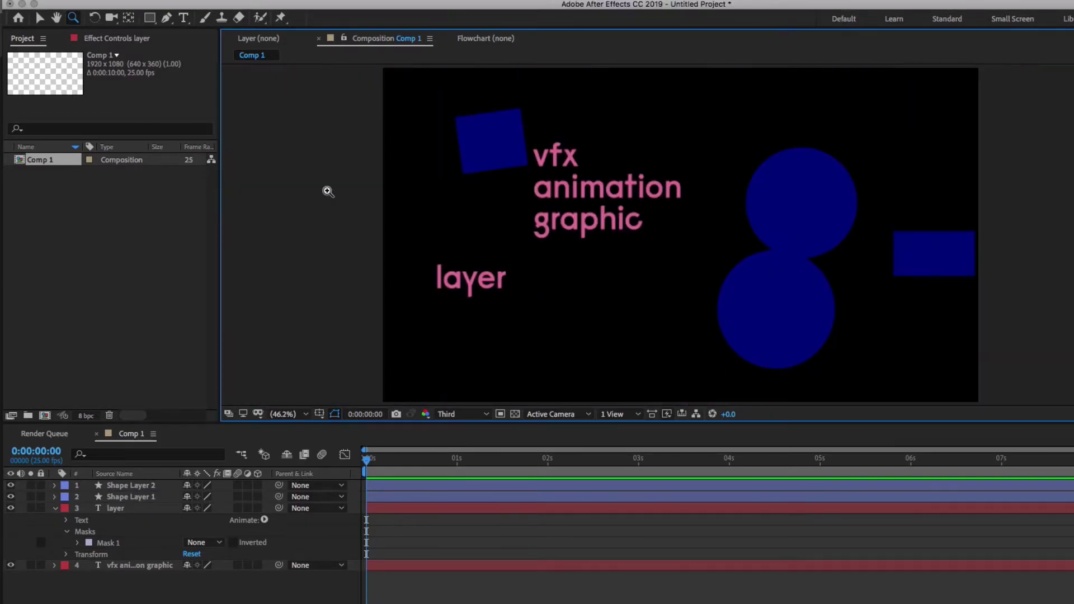
# Step: Examine different areas of the composition by panning with the Hand tool and zooming in on the text to 200%
pyautogui.click(56, 18)
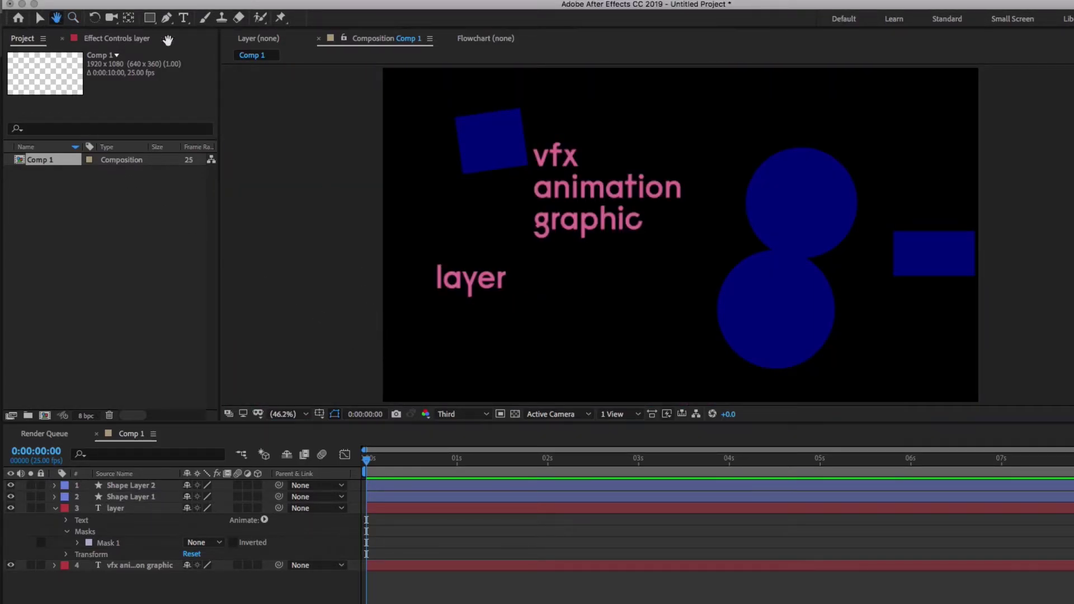
pyautogui.moveTo(556, 291); pyautogui.dragTo(442, 293)
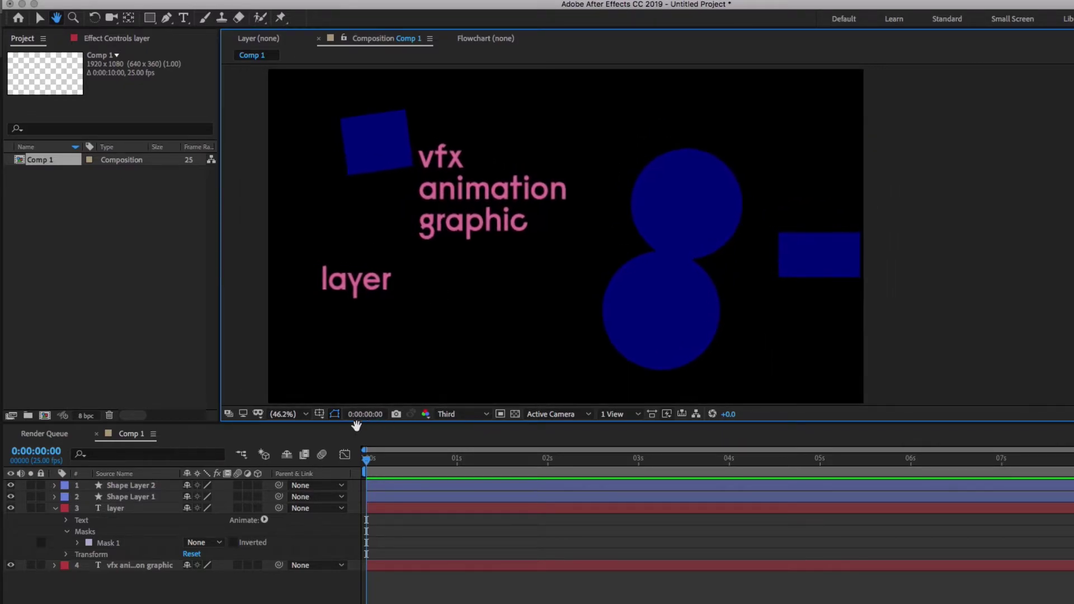
pyautogui.scroll(5, 453, 287)
pyautogui.moveTo(456, 223); pyautogui.dragTo(696, 235)
pyautogui.moveTo(237, 120); pyautogui.dragTo(561, 242)
# Step: Move the "vfx animation graphic" text up and away from the tilted square with the Selection tool, and nudge the shape layer containing the circles
pyautogui.click(39, 19)
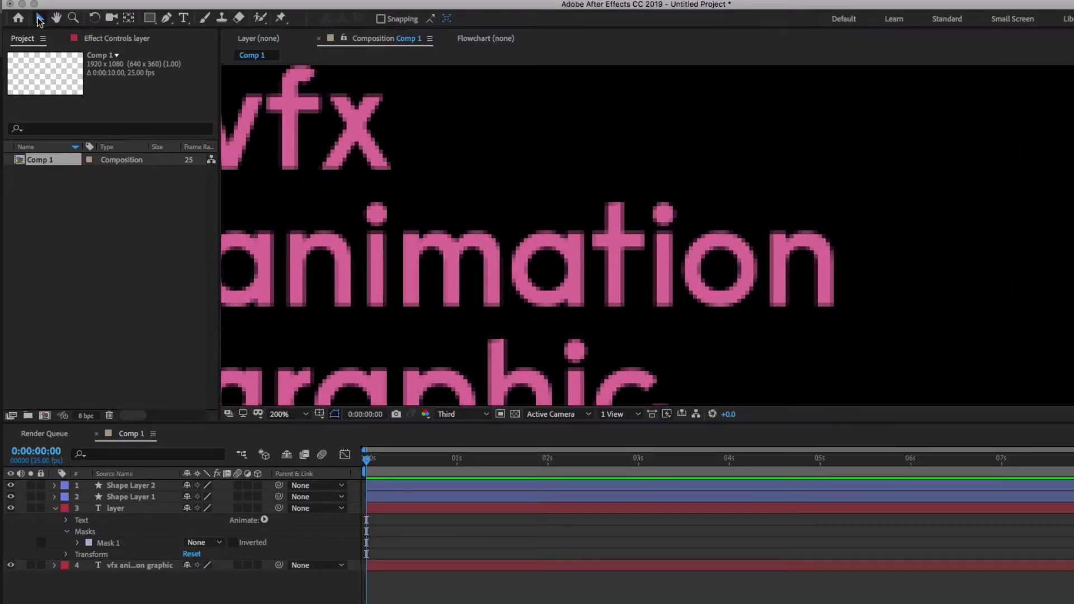
pyautogui.moveTo(410, 233); pyautogui.dragTo(787, 112)
pyautogui.scroll(-2, 654, 199)
pyautogui.click(875, 268)
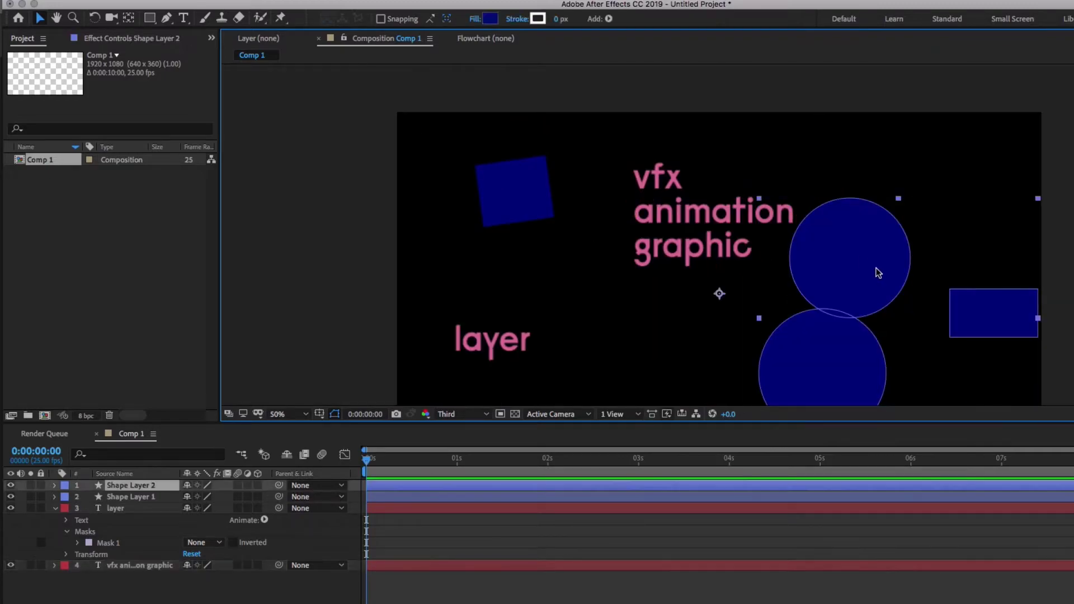
pyautogui.moveTo(862, 248); pyautogui.dragTo(852, 249)
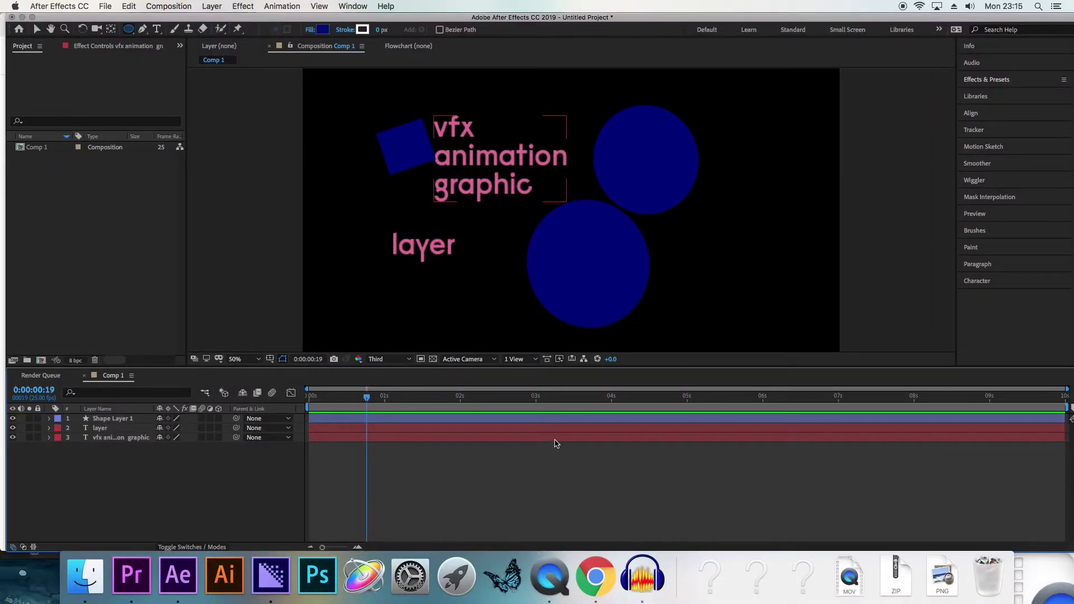
# Step: Move the playhead to 0:00:02:13 and import Dartboard_1.mov from the Downloads folder into the project
pyautogui.moveTo(366, 403); pyautogui.dragTo(500, 403)
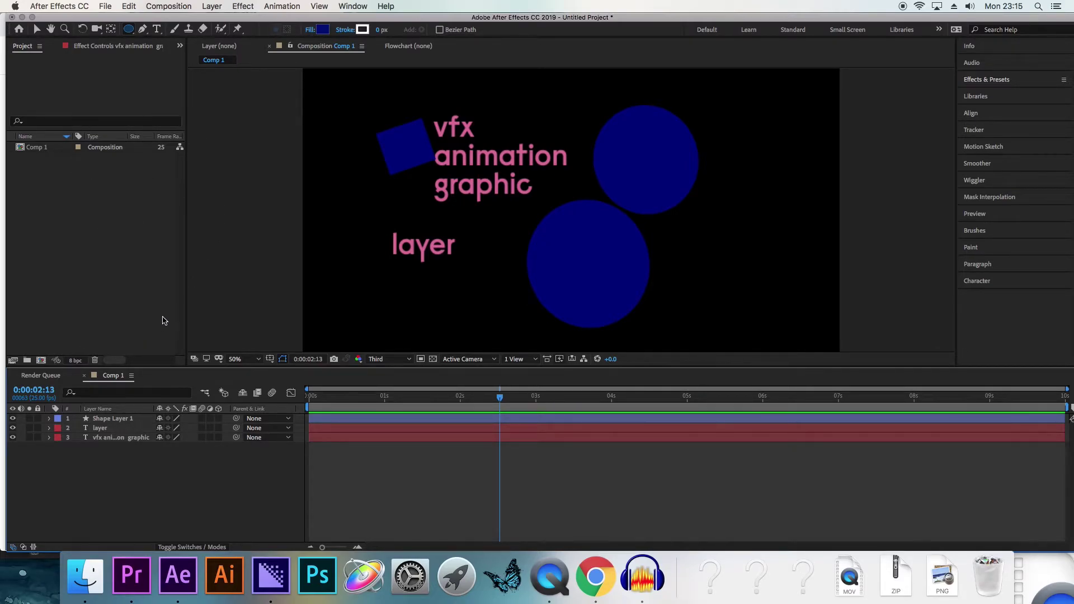
pyautogui.click(85, 577)
pyautogui.moveTo(688, 524); pyautogui.dragTo(78, 213)
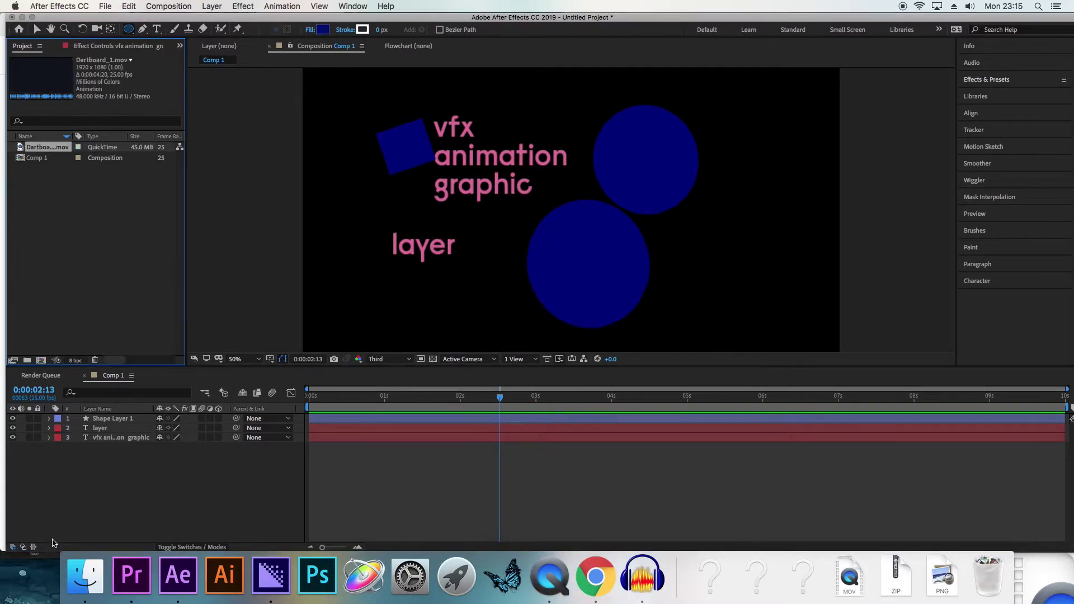
# Step: Add Dartboard_1.mov from the Downloads folder directly to the Comp 1 timeline as the top layer and shift its clip slightly later
pyautogui.click(85, 576)
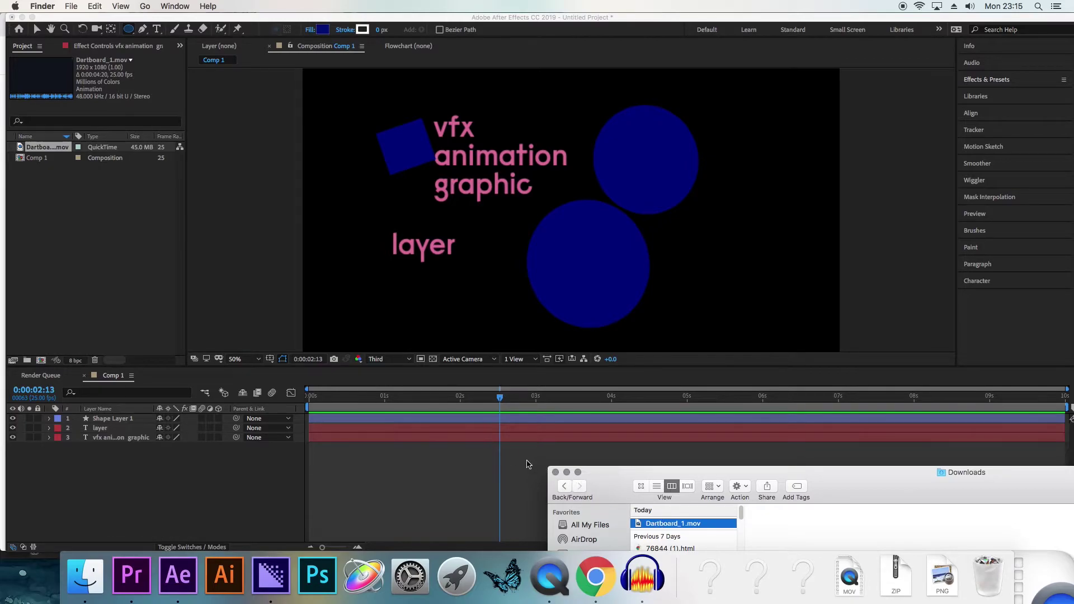
pyautogui.moveTo(667, 527); pyautogui.dragTo(509, 456)
pyautogui.moveTo(580, 420); pyautogui.dragTo(604, 427)
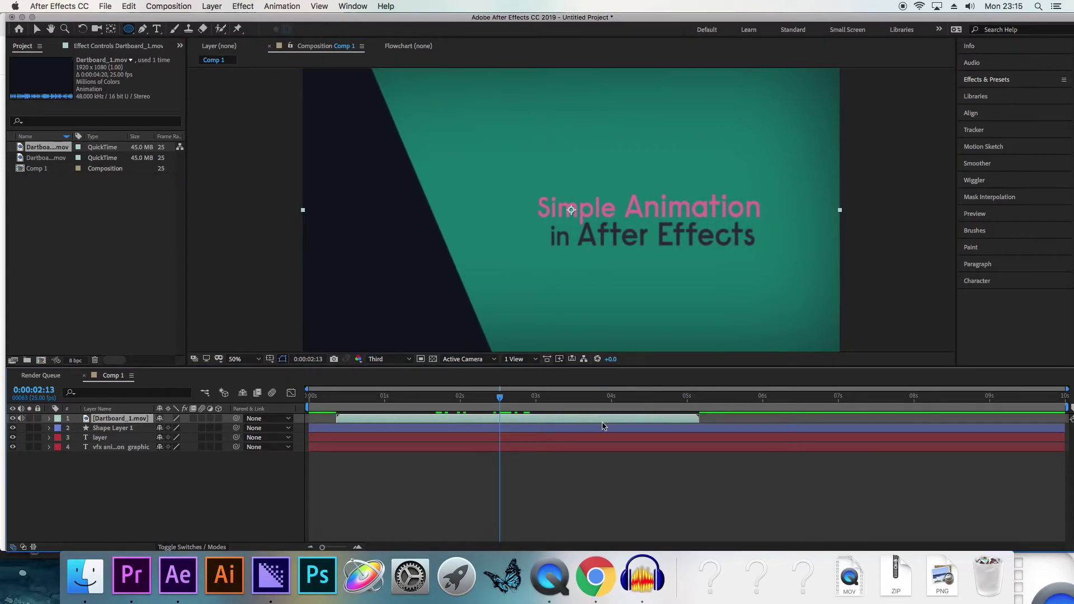
# Step: Undo the placement and import of the Dartboard_1.mov clips
pyautogui.press('super+z')
pyautogui.press('super+z')
pyautogui.press('super+z')
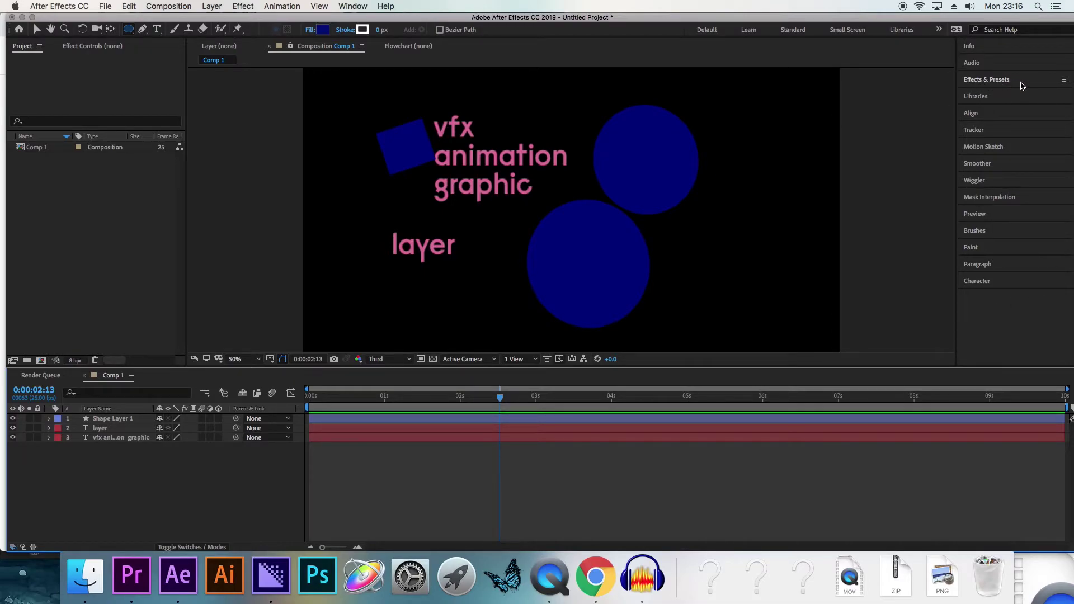
# Step: Apply the Turbulent Displace effect from the Distort category to the blue shapes of Shape Layer 1
pyautogui.click(998, 81)
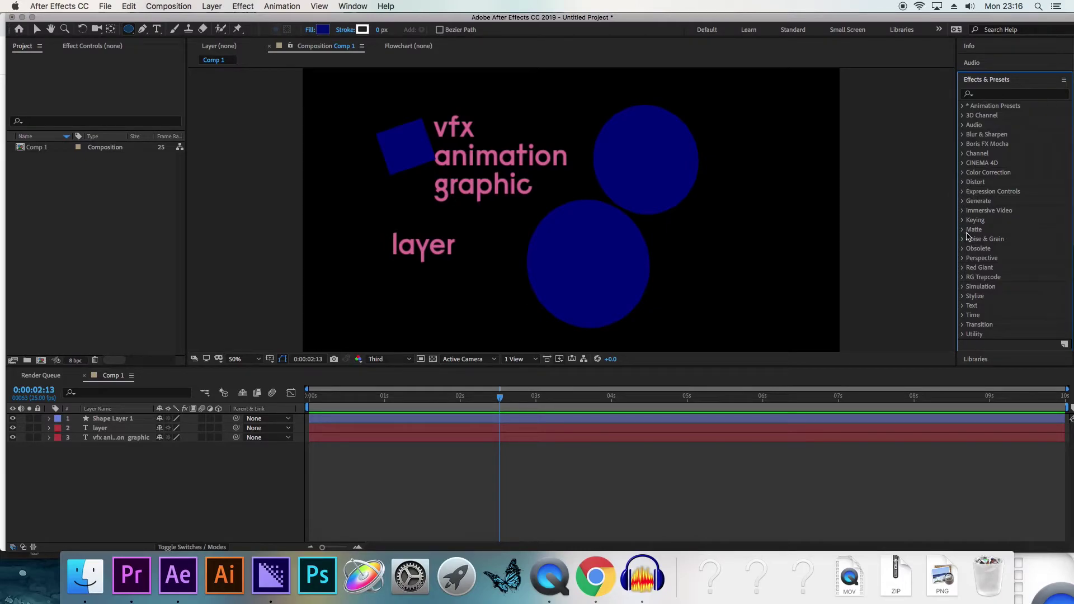
pyautogui.click(962, 182)
pyautogui.scroll(-10, 995, 211)
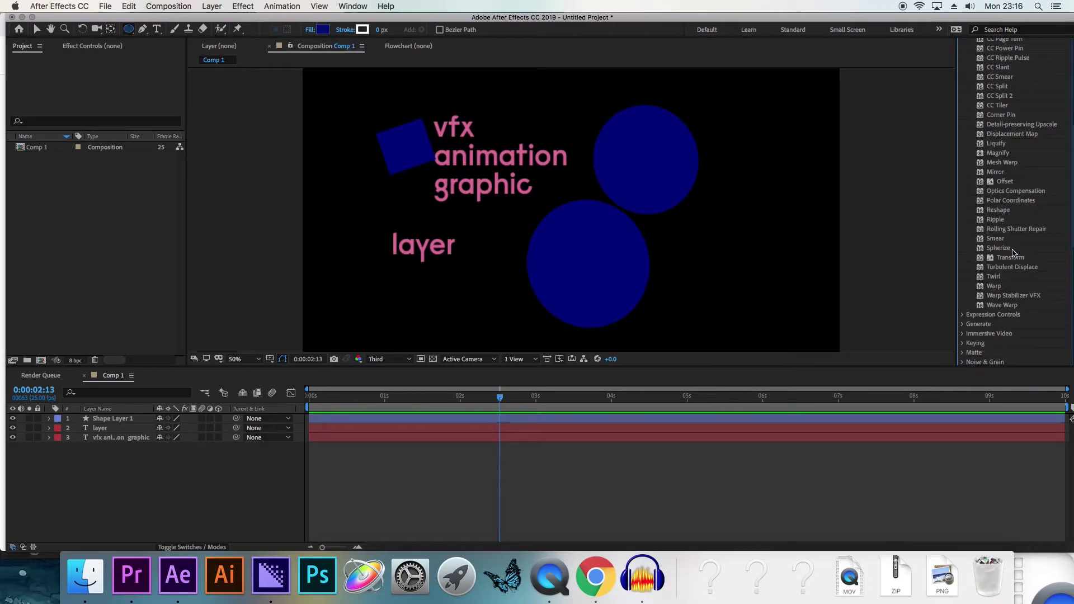
pyautogui.click(1028, 268)
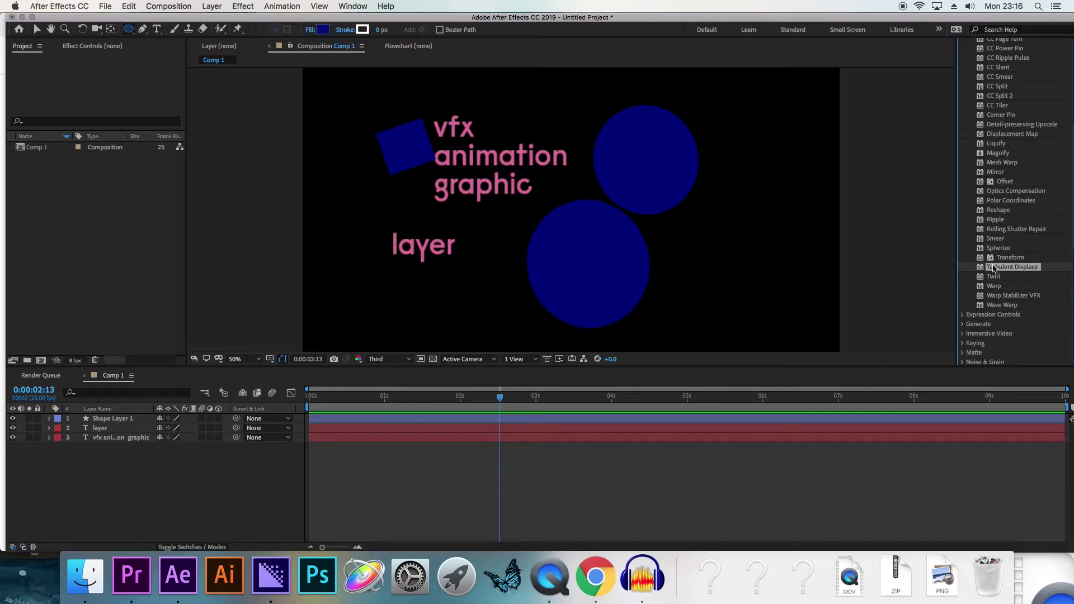
pyautogui.scroll(10, 1020, 231)
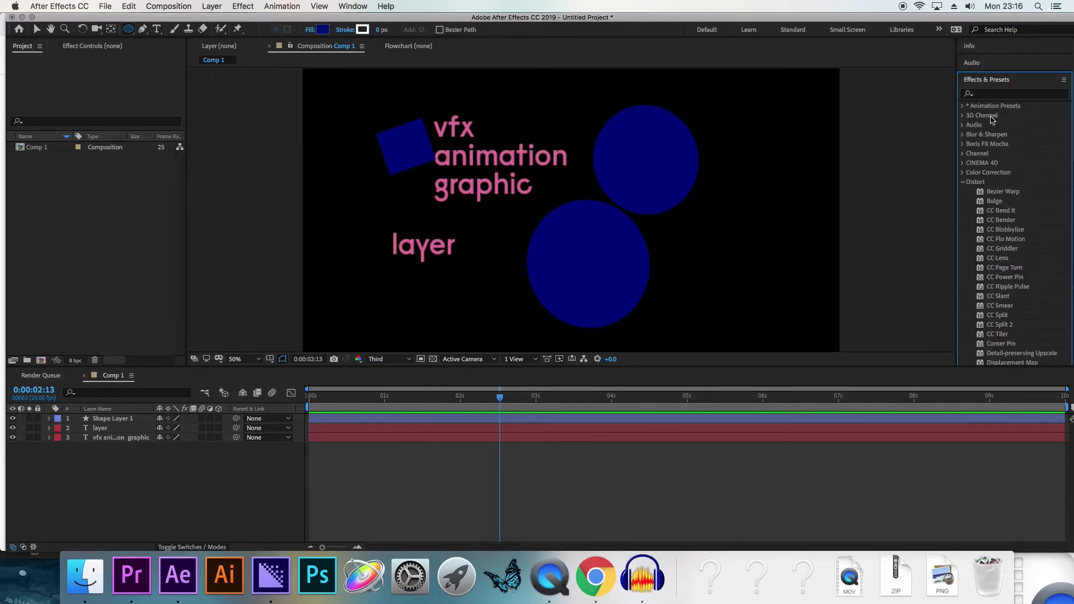
pyautogui.scroll(-10, 994, 112)
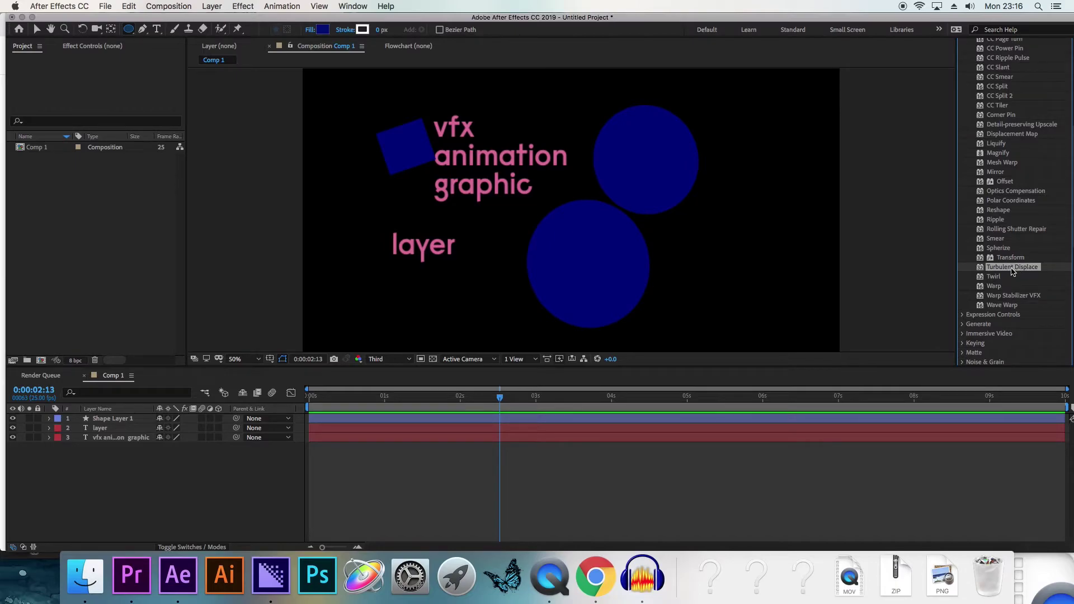
pyautogui.moveTo(1012, 272); pyautogui.dragTo(495, 365)
pyautogui.click(907, 230)
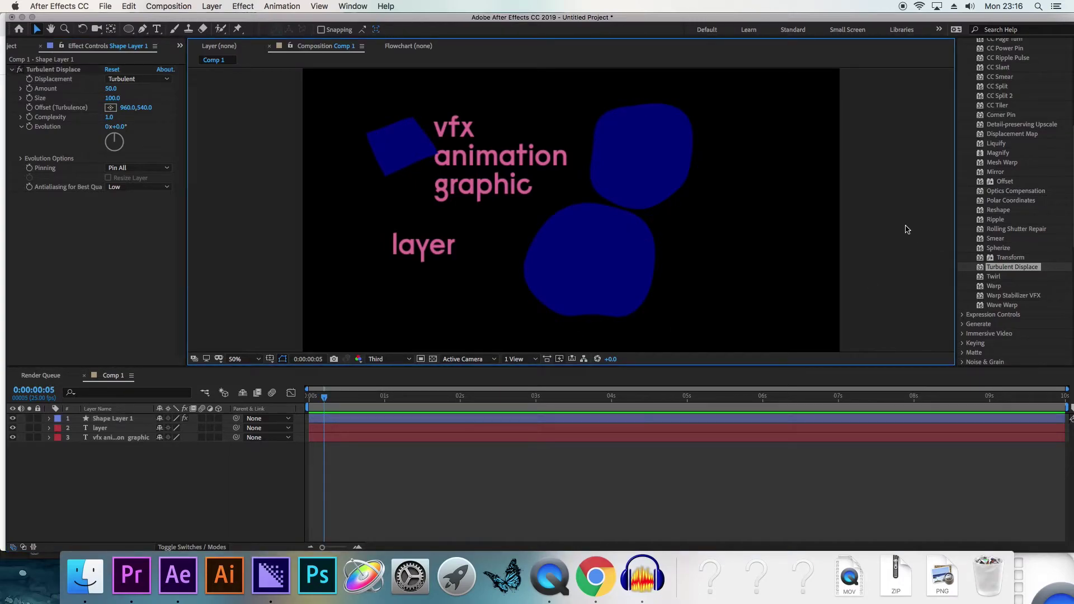
# Step: Play back the composition to preview the displaced shapes and return the playhead to the start of the timeline
pyautogui.press('space')
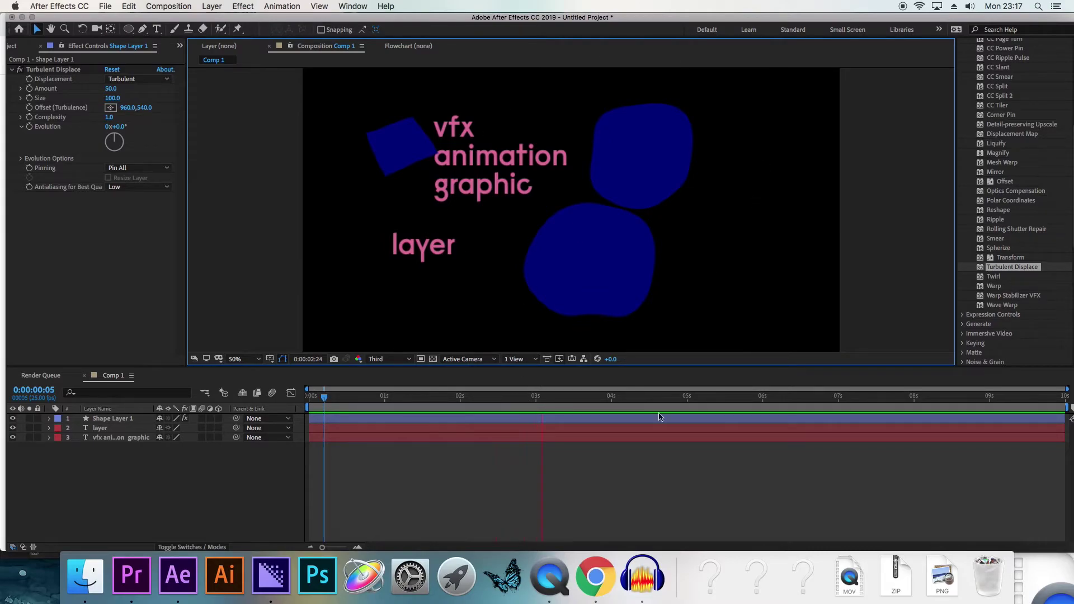
pyautogui.click(681, 429)
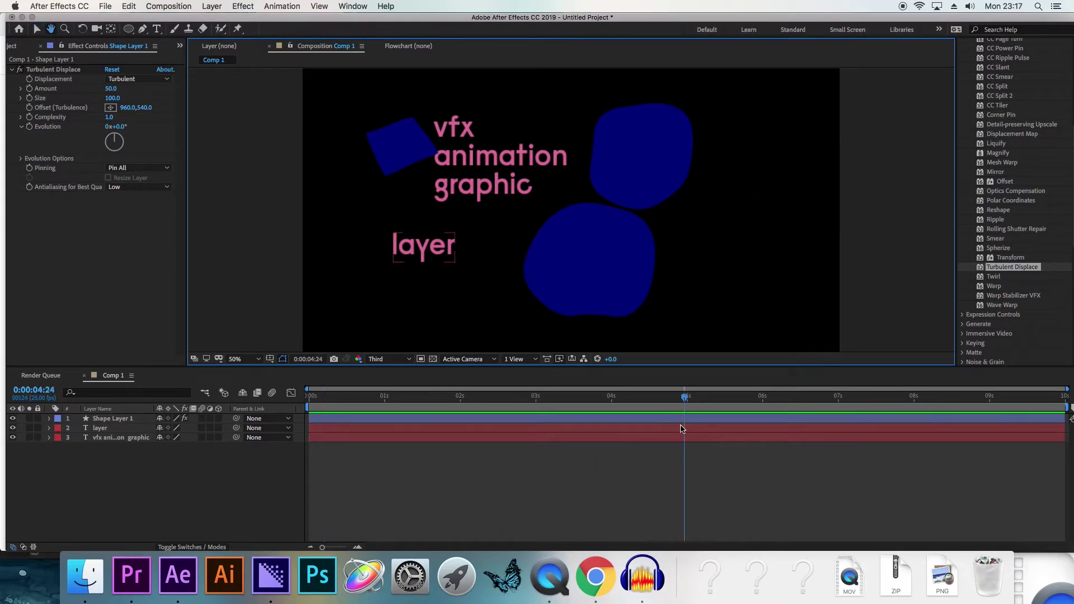
pyautogui.click(680, 226)
pyautogui.click(383, 446)
pyautogui.moveTo(384, 400); pyautogui.dragTo(324, 400)
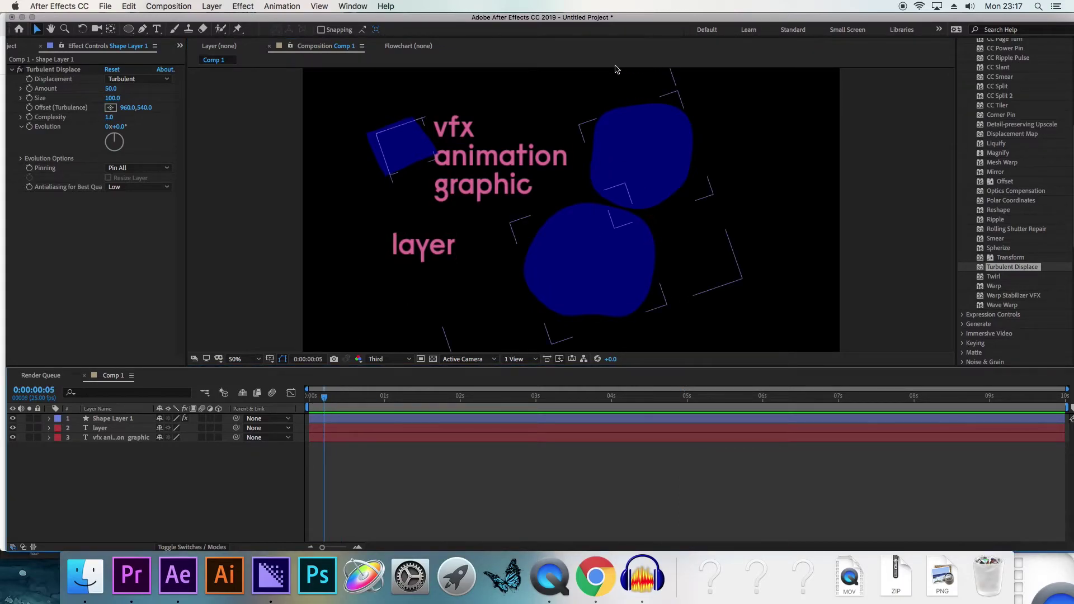
pyautogui.click(283, 333)
pyautogui.click(313, 390)
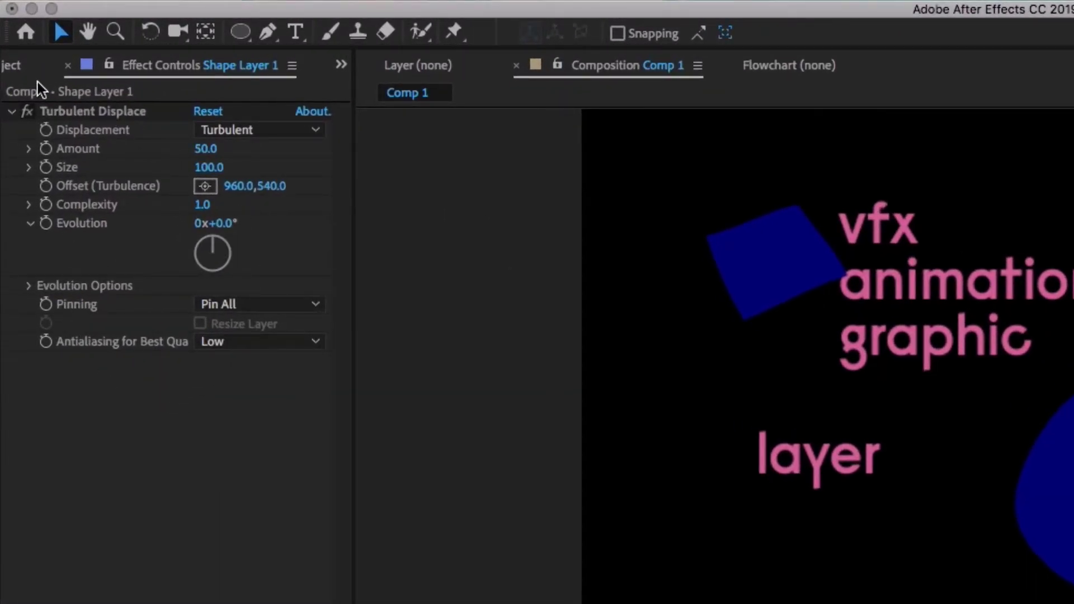
# Step: Set Shape Layer 1's Turbulent Displace amount to 0 and enable keyframing for it at 0:00:00:00
pyautogui.click(10, 67)
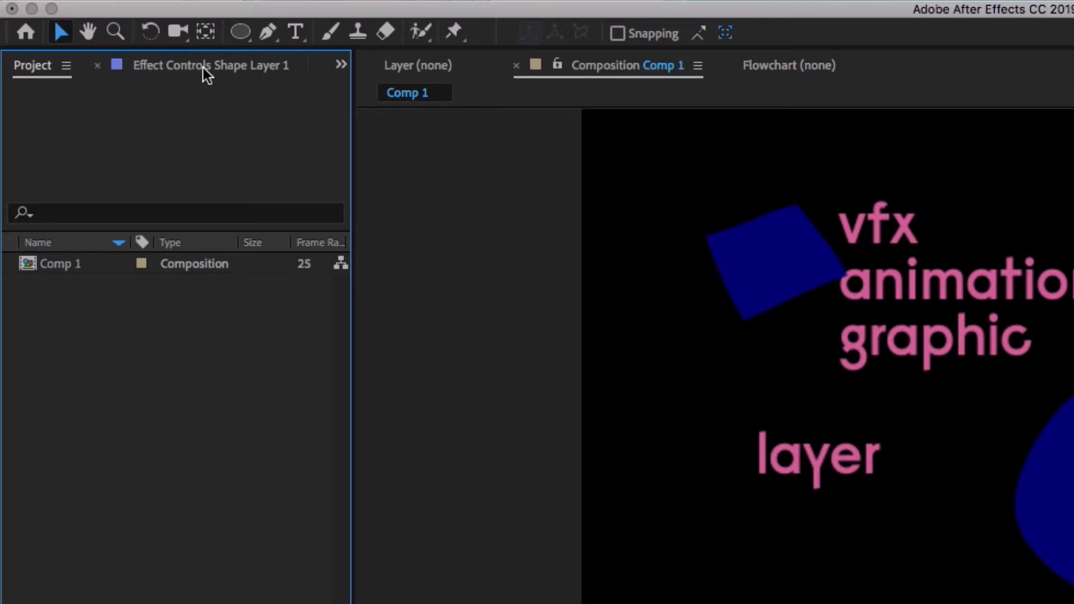
pyautogui.click(229, 66)
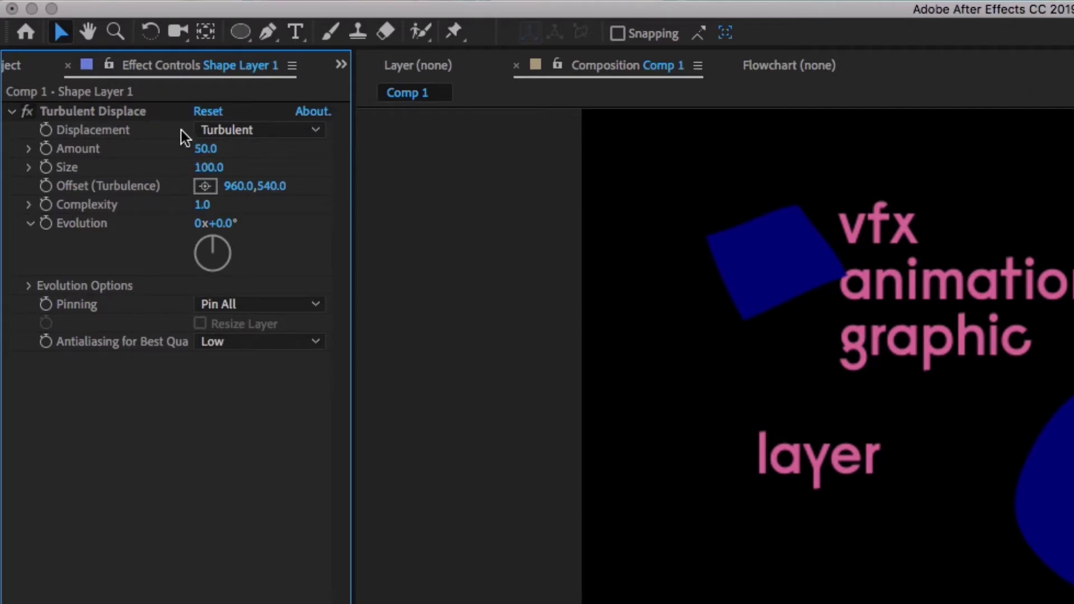
pyautogui.moveTo(207, 148); pyautogui.dragTo(154, 149)
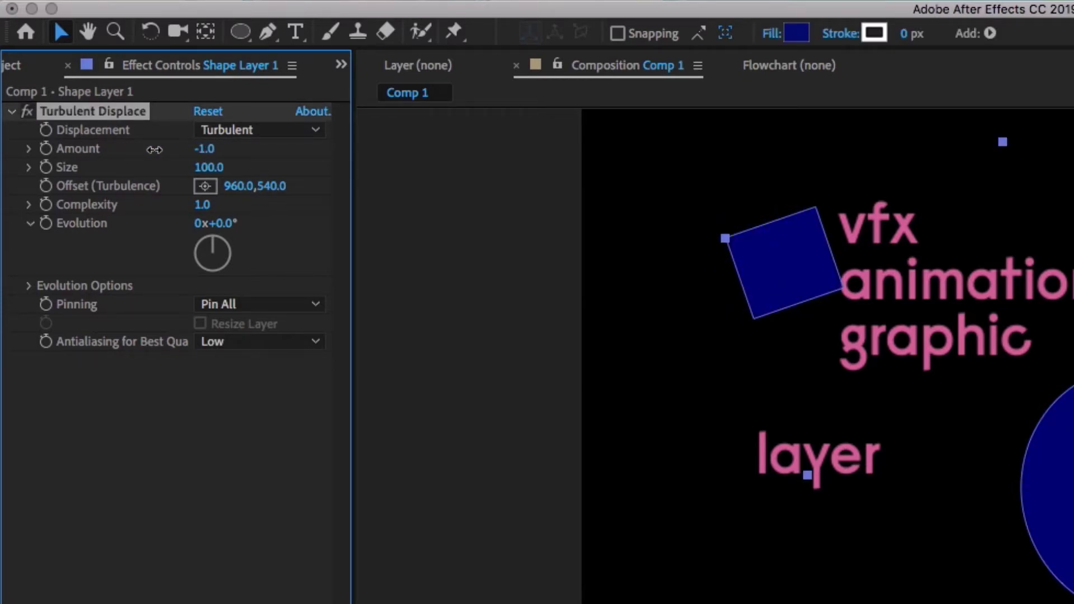
pyautogui.click(203, 151)
pyautogui.write('0')
pyautogui.press('Return')
pyautogui.click(48, 151)
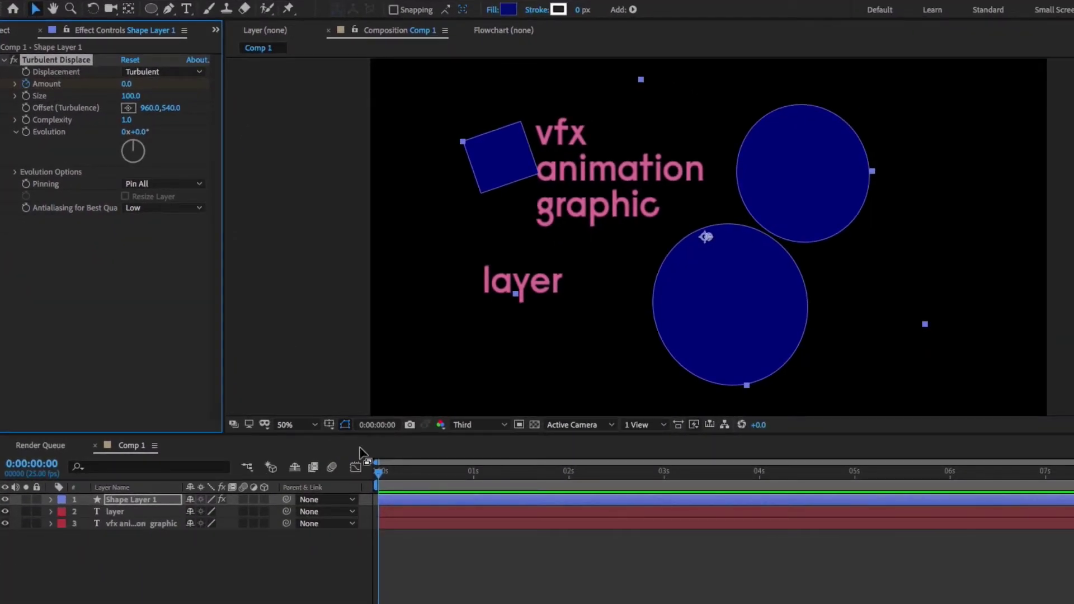
# Step: Move to 0:00:05:23 and raise Shape Layer 1's Turbulent Displace amount to create a second keyframe
pyautogui.moveTo(383, 472); pyautogui.dragTo(416, 473)
pyautogui.press('=')
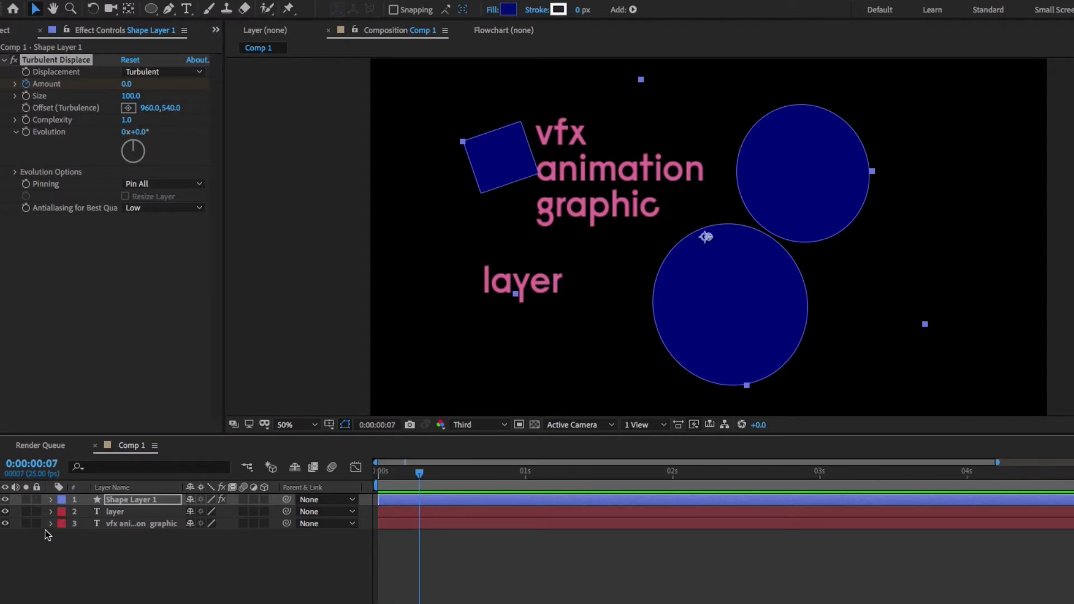
pyautogui.click(51, 501)
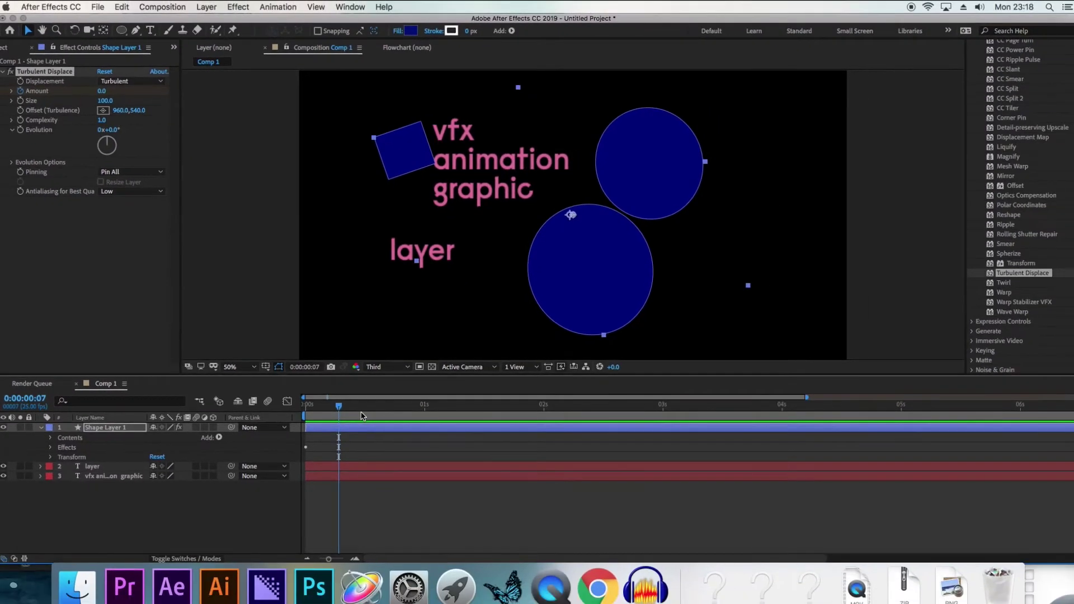
pyautogui.moveTo(403, 411); pyautogui.dragTo(1011, 417)
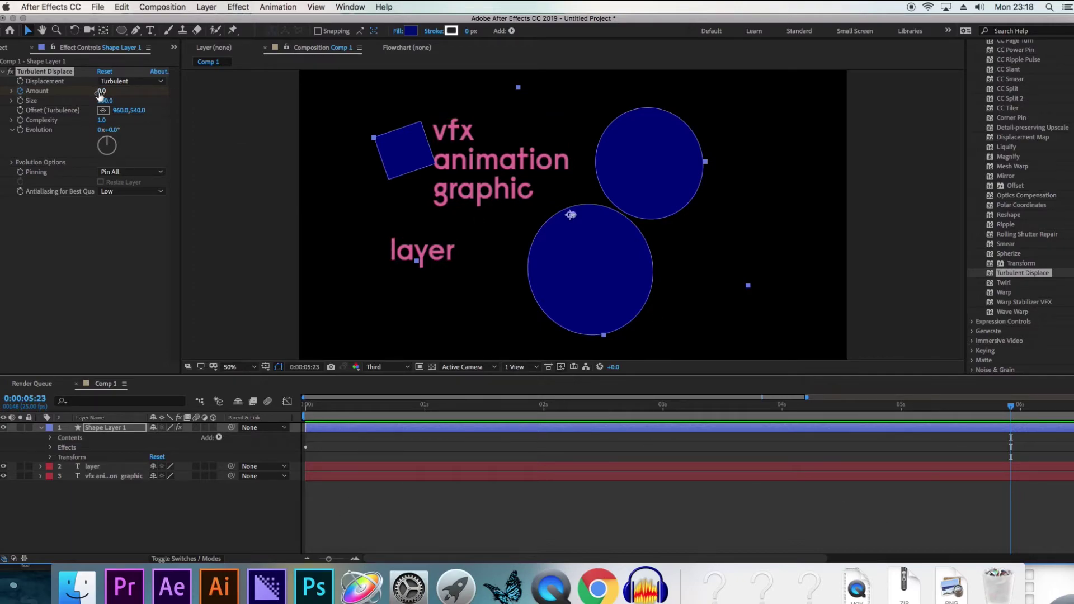
pyautogui.moveTo(99, 92); pyautogui.dragTo(890, 378)
# Step: Play back the composition from the start to preview the keyframed shape distortion
pyautogui.click(1002, 407)
pyautogui.moveTo(983, 412); pyautogui.dragTo(280, 394)
pyautogui.press('space')
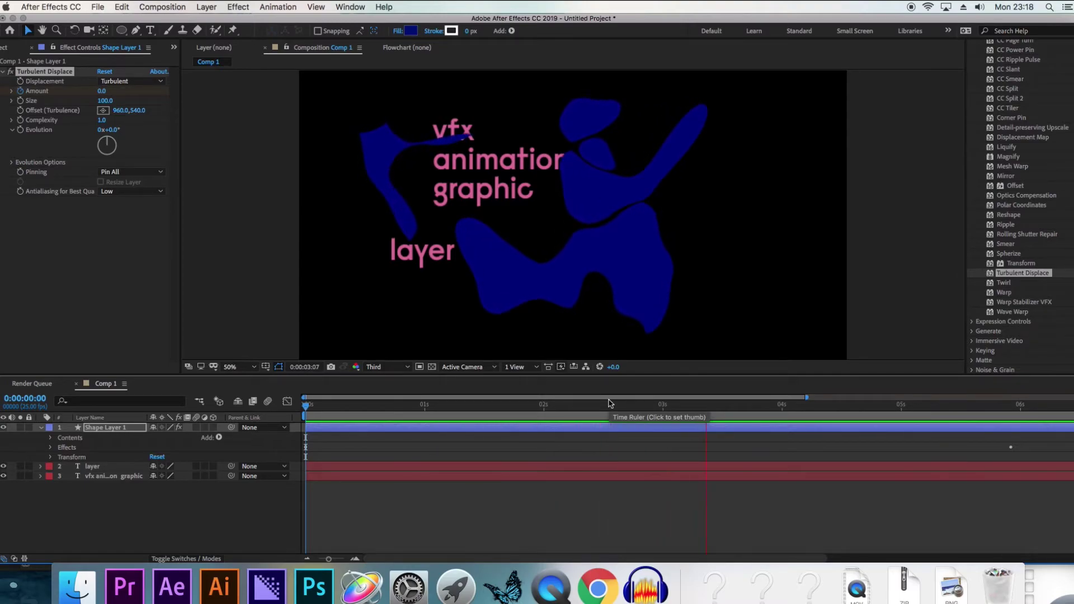
pyautogui.press('space')
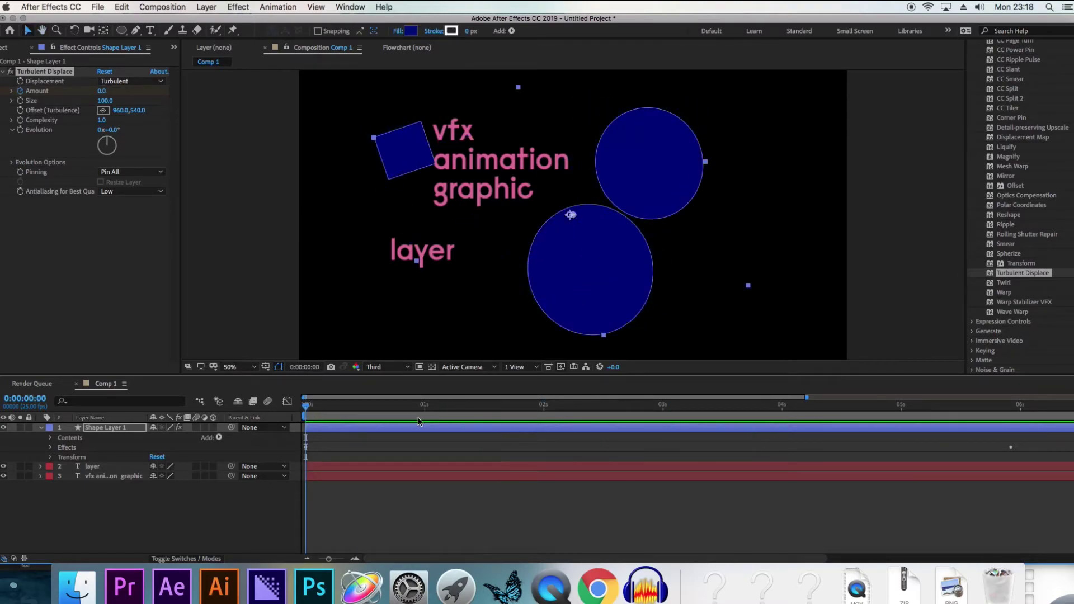
pyautogui.press('space')
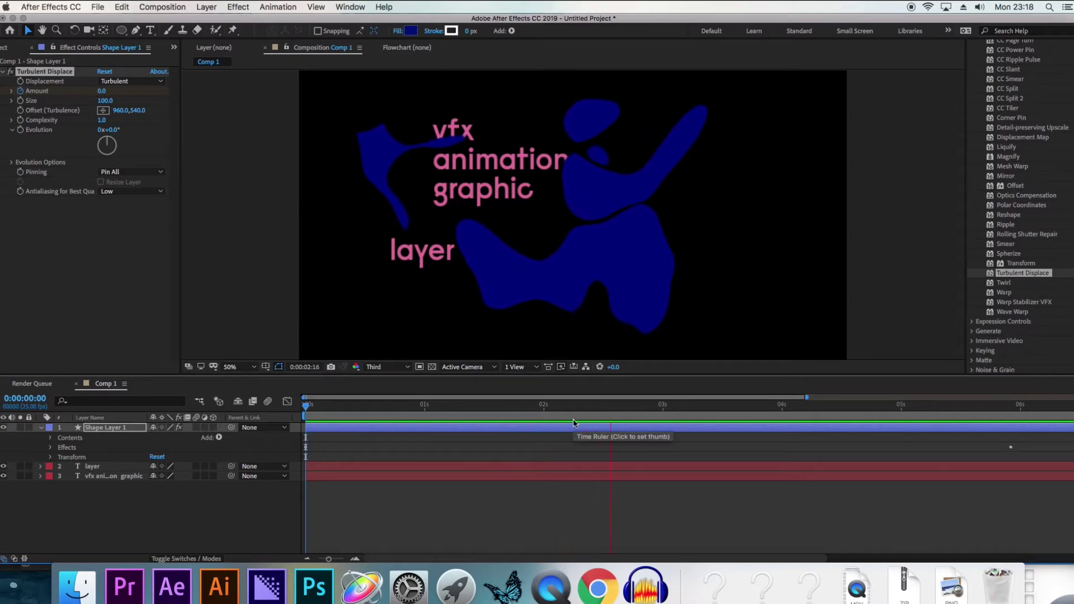
pyautogui.press('space')
# Step: Increase the Turbulent Displace amount to 921 at the 0:00:05:23 keyframe and preview the animation from the start
pyautogui.click(1011, 409)
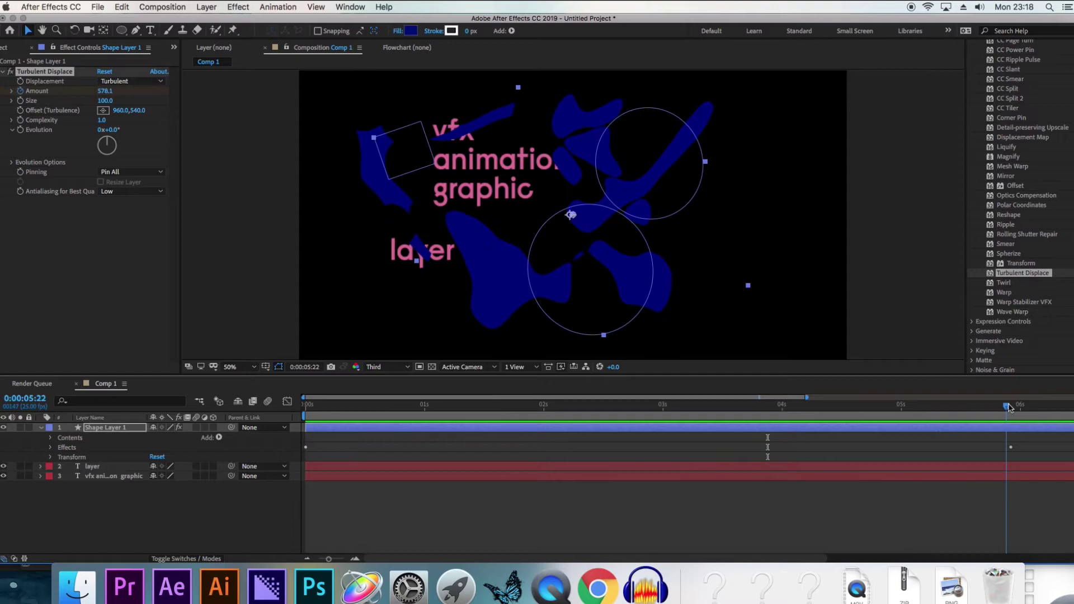
pyautogui.moveTo(104, 91)
pyautogui.mouseDown()
pyautogui.moveTo(122, 115)
pyautogui.moveTo(99, 95)
pyautogui.moveTo(114, 94)
pyautogui.mouseUp()
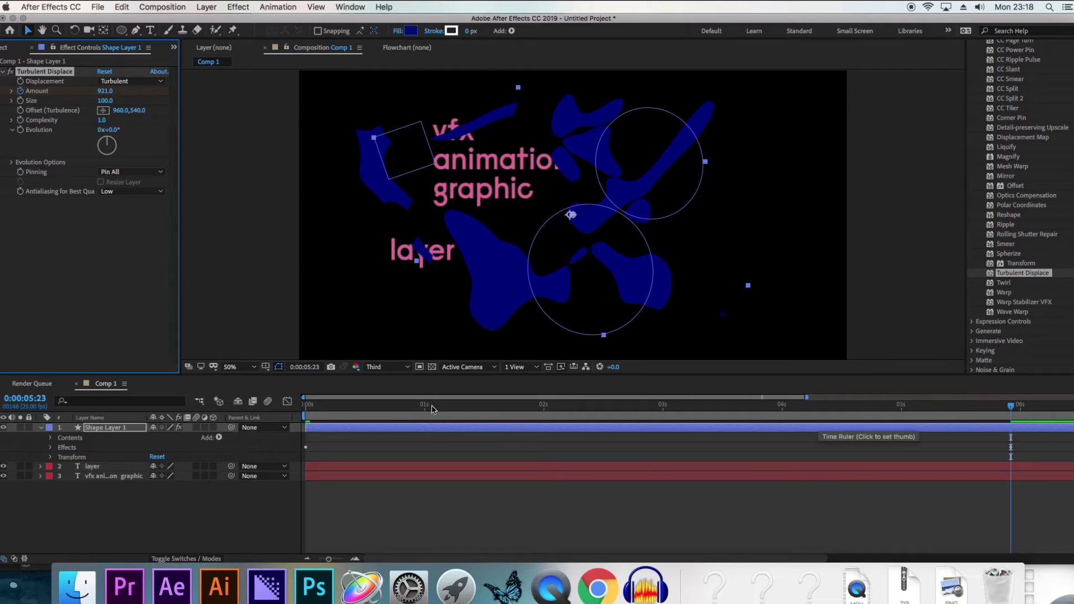
pyautogui.moveTo(438, 409); pyautogui.dragTo(282, 413)
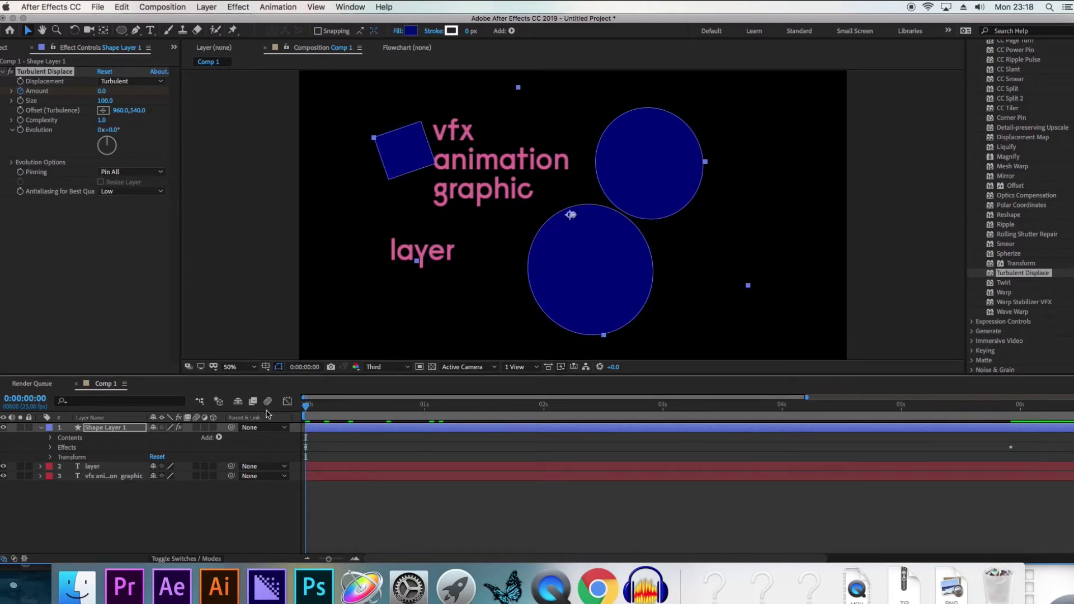
pyautogui.press('space')
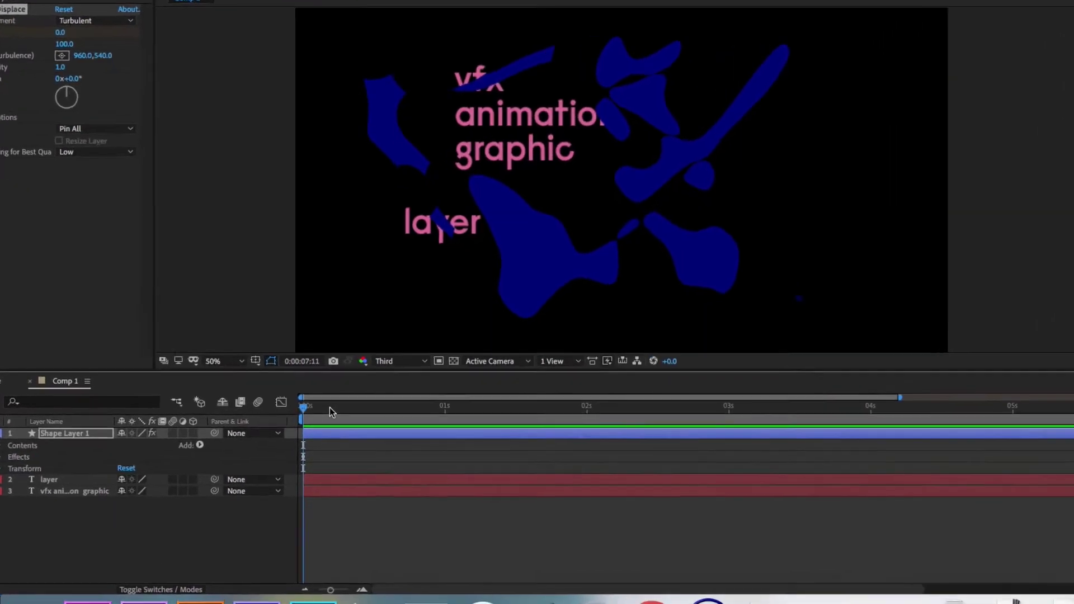
pyautogui.press('space')
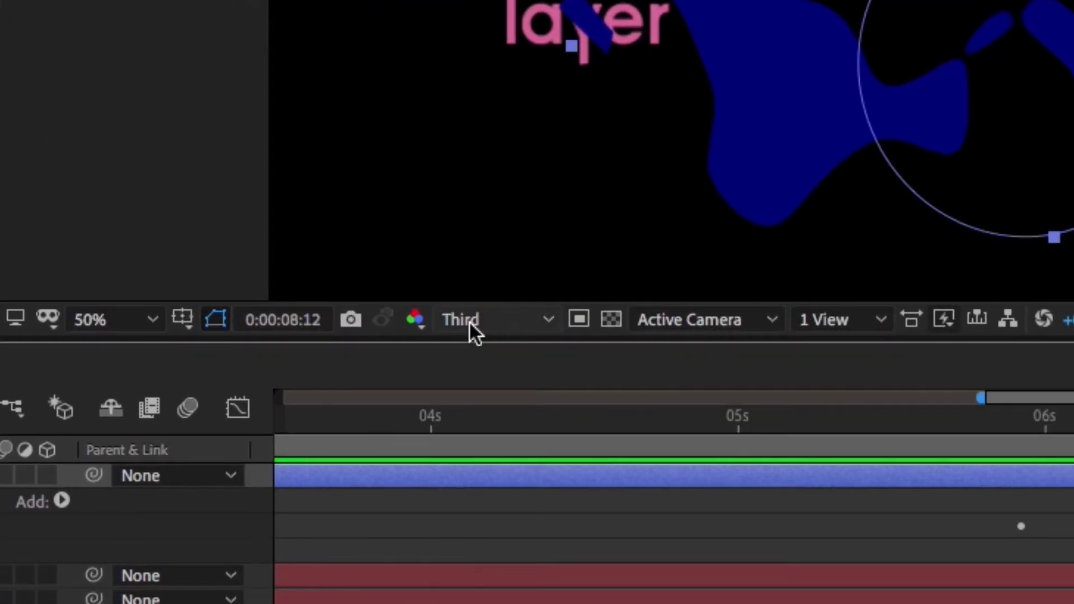
# Step: Set the composition preview resolution to Full and play the animation from an earlier frame
pyautogui.click(499, 324)
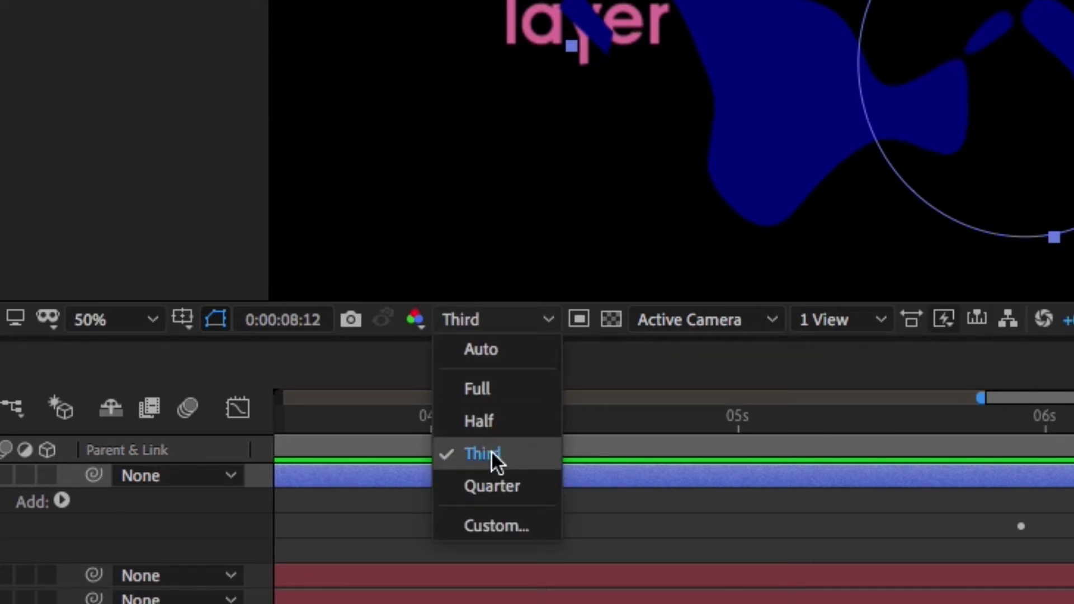
pyautogui.click(532, 388)
pyautogui.moveTo(438, 416); pyautogui.dragTo(162, 412)
pyautogui.press('space')
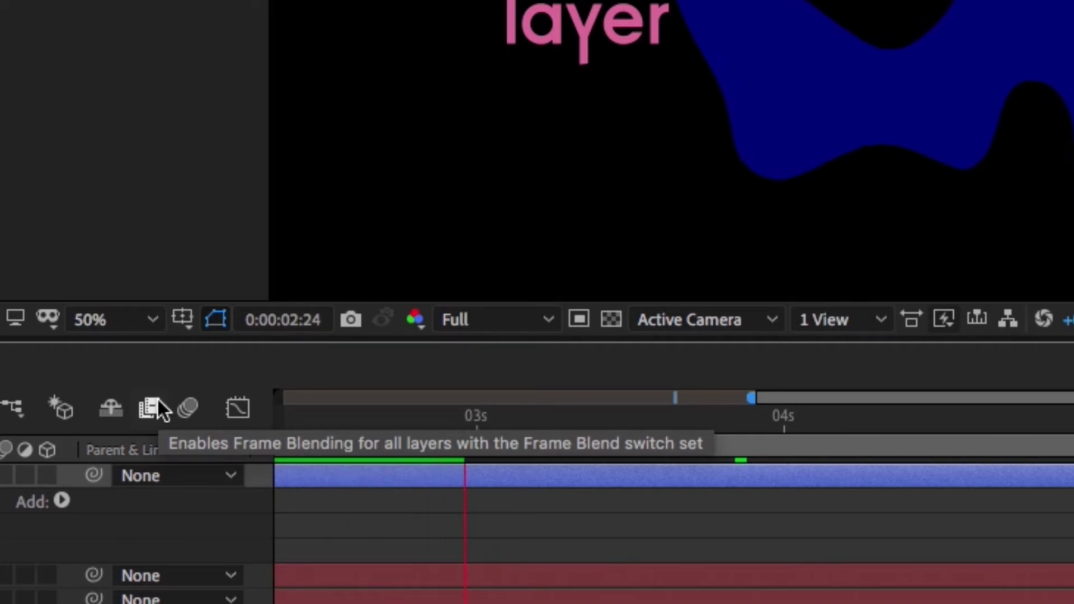
pyautogui.press('space')
# Step: Set the composition preview resolution back to Third and move the playhead back toward the start
pyautogui.click(470, 316)
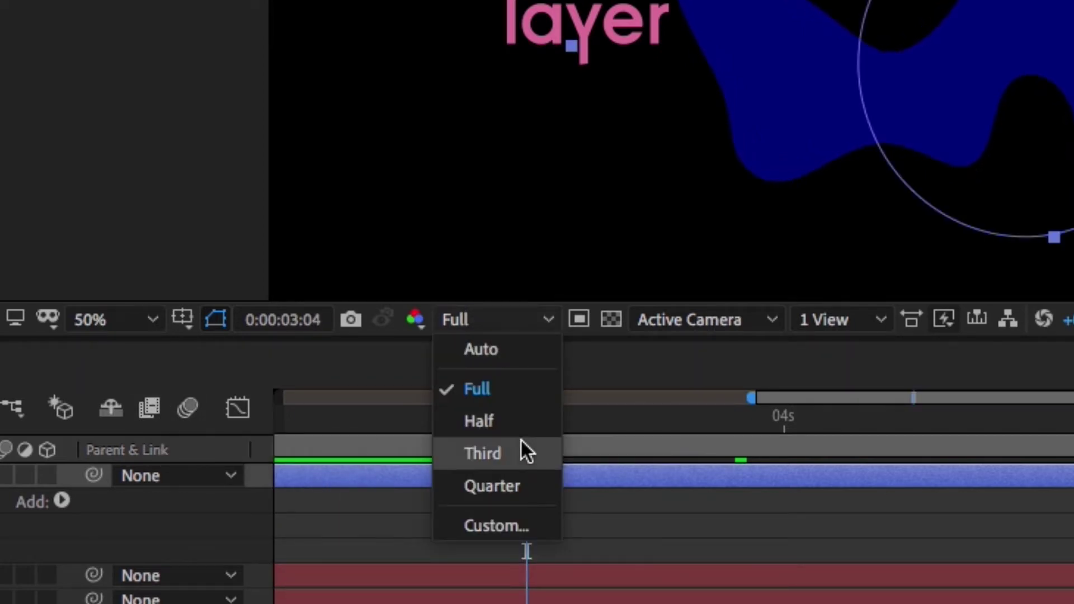
pyautogui.click(490, 450)
pyautogui.moveTo(395, 404); pyautogui.dragTo(257, 401)
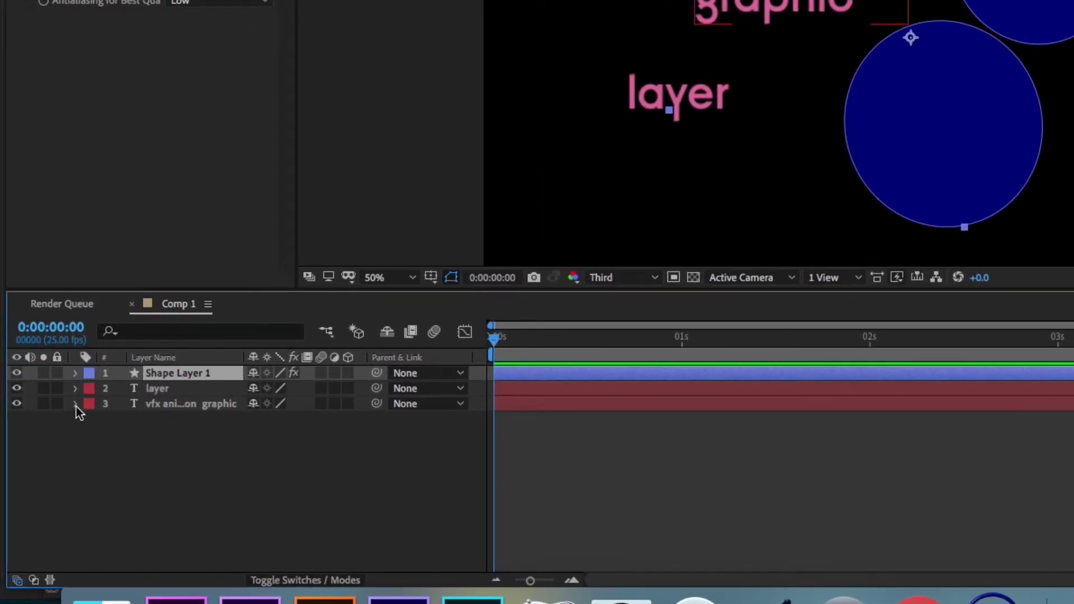
# Step: Keyframe the "vfx animation graphic" layer's position at 0:00:00:00 and set it to 1324.0,316.0 at 0:00:06:07
pyautogui.click(76, 405)
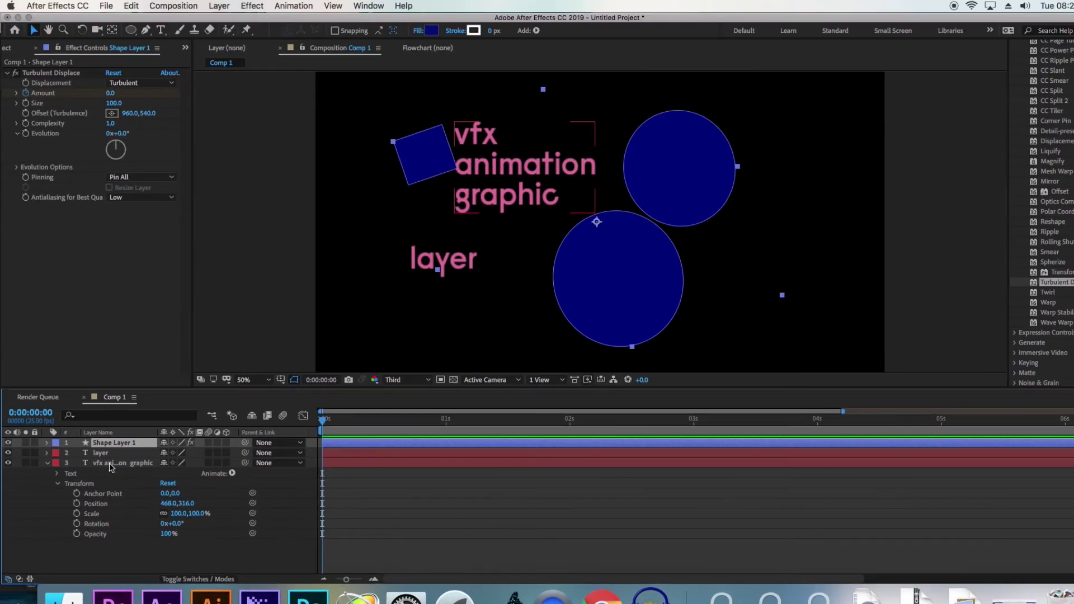
pyautogui.click(139, 403)
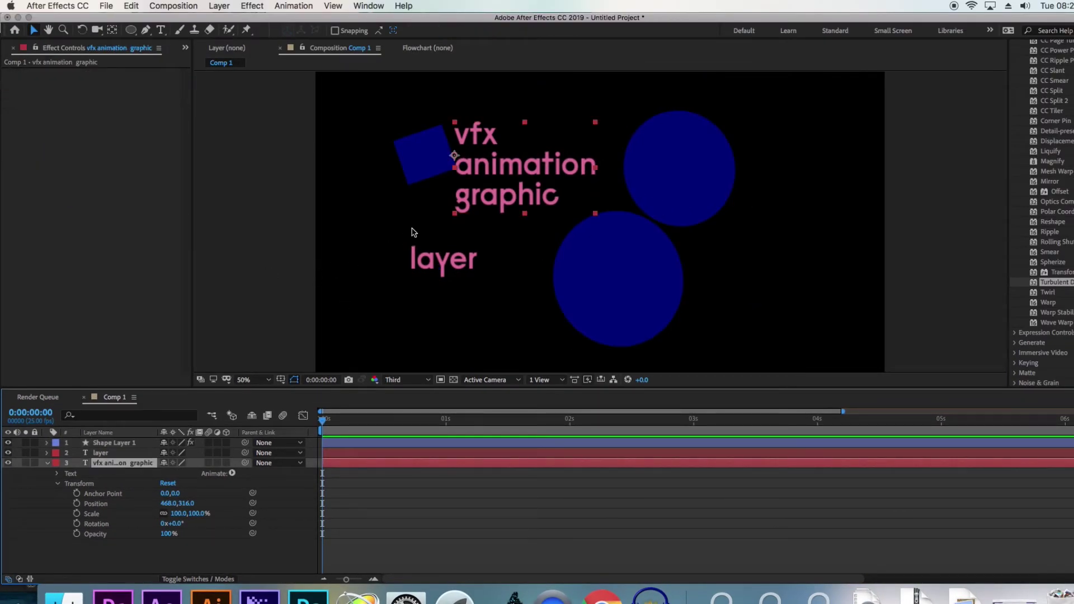
pyautogui.click(77, 504)
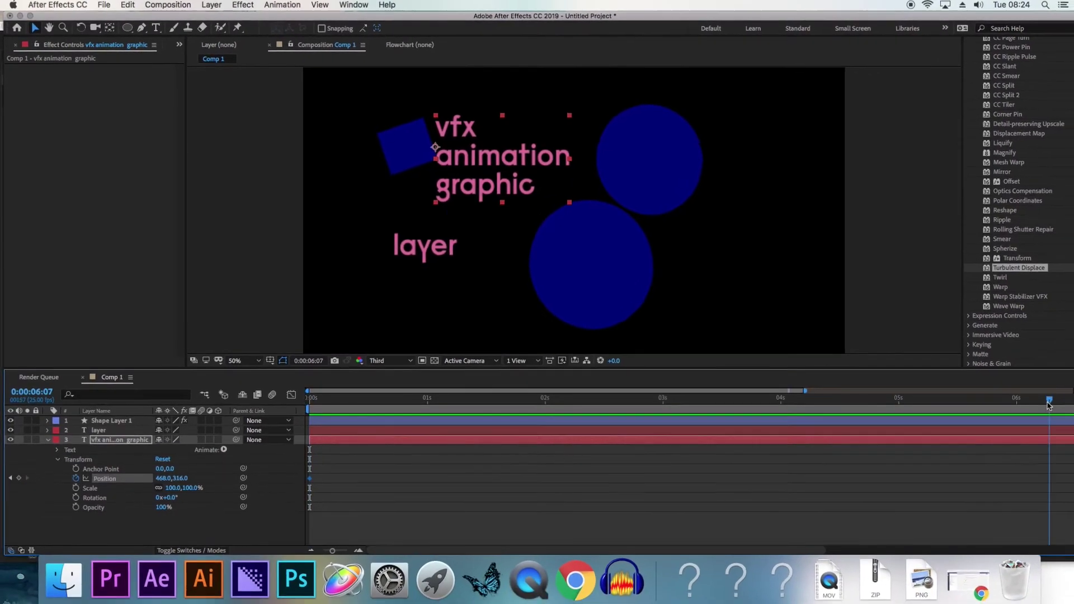
pyautogui.click(1061, 420)
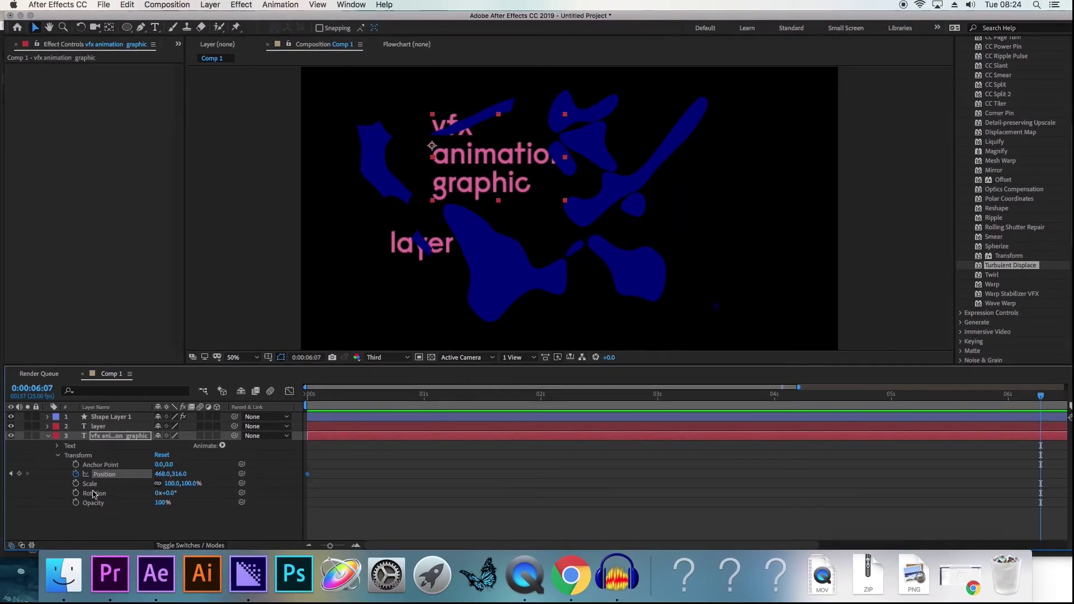
pyautogui.moveTo(162, 474); pyautogui.dragTo(650, 479)
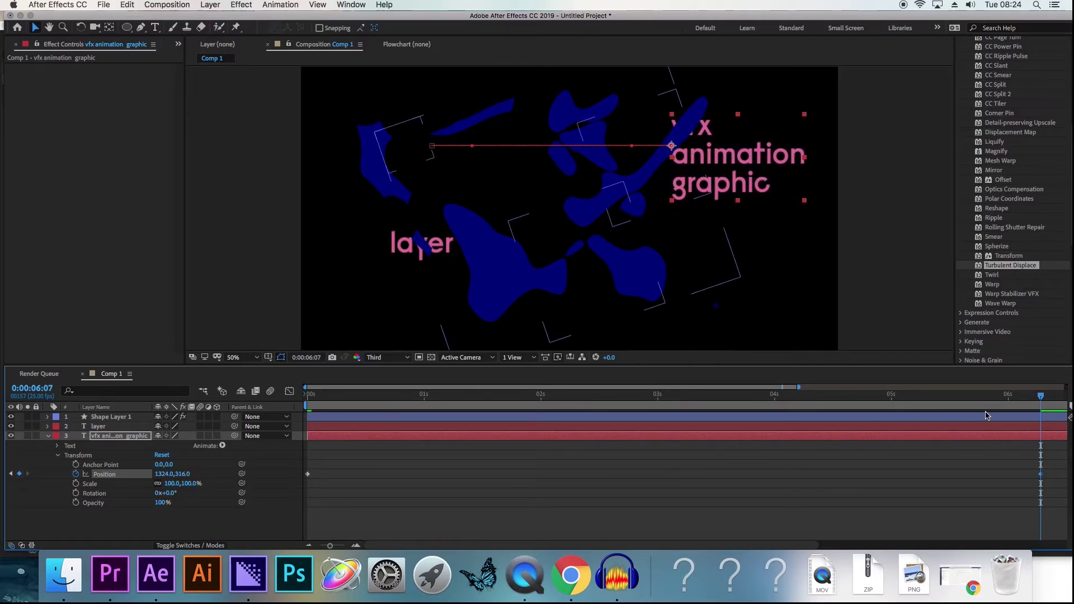
# Step: Return to the first position keyframe and keyframe the "vfx animation graphic" layer's scale at 19%
pyautogui.moveTo(988, 393); pyautogui.dragTo(830, 395)
pyautogui.click(29, 474)
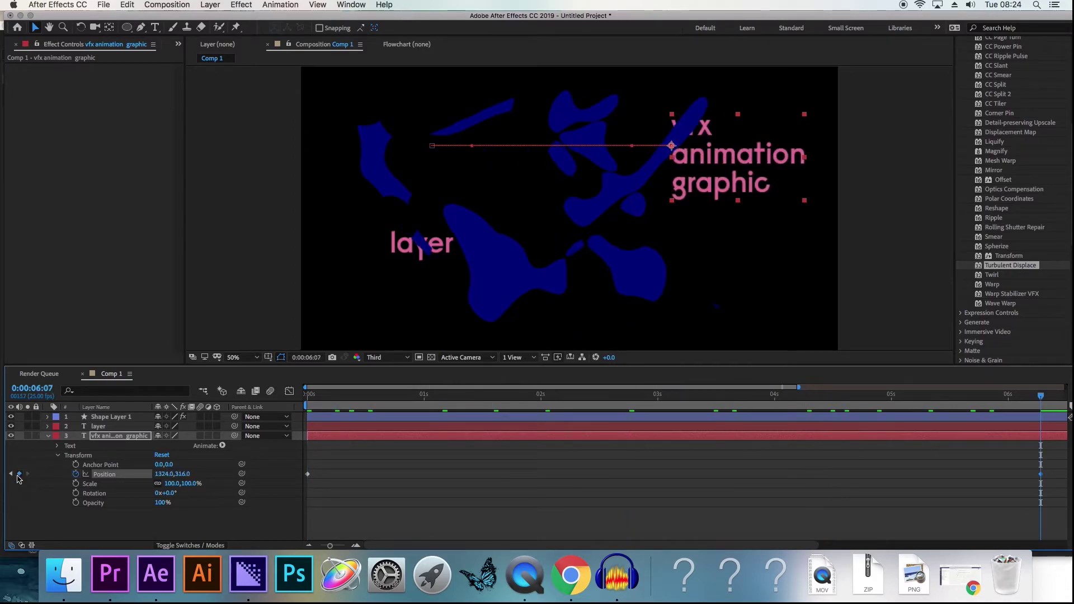
pyautogui.click(11, 474)
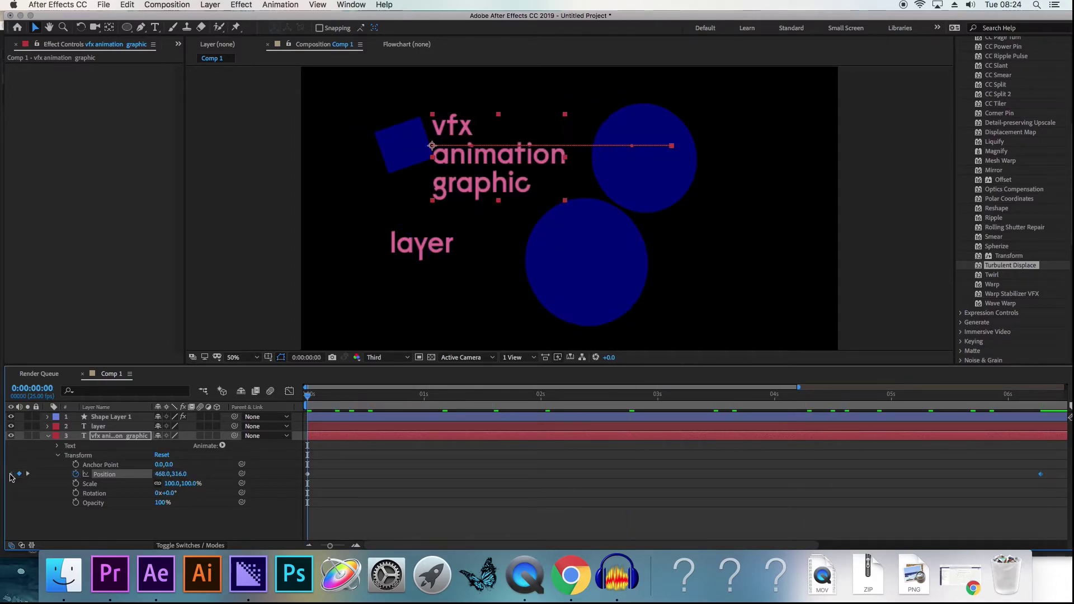
pyautogui.click(75, 483)
pyautogui.moveTo(168, 484); pyautogui.dragTo(133, 488)
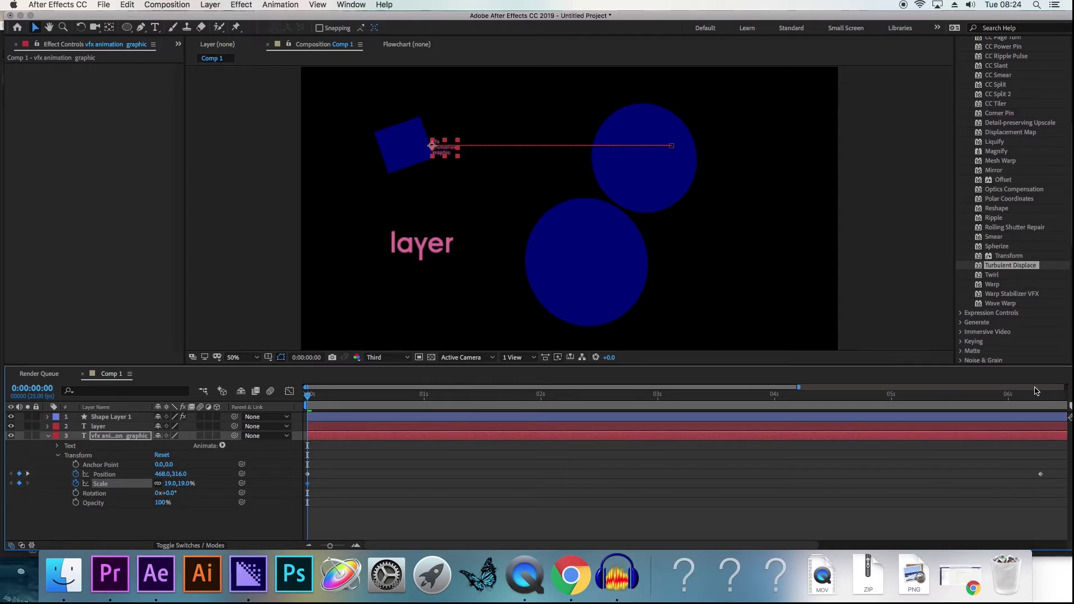
# Step: Enlarge the "vfx animation graphic" layer's scale at 0:00:06:07 to add a second keyframe and preview the motion
pyautogui.click(1037, 398)
pyautogui.moveTo(1037, 398); pyautogui.dragTo(1041, 397)
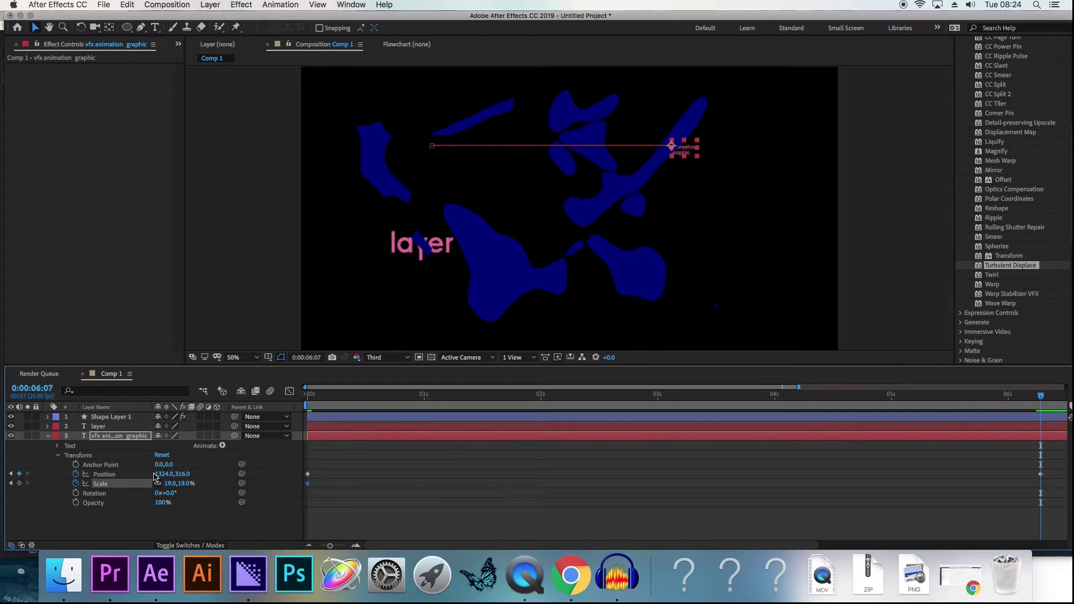
pyautogui.moveTo(161, 486); pyautogui.dragTo(643, 459)
pyautogui.moveTo(655, 398); pyautogui.dragTo(347, 417)
pyautogui.press('space')
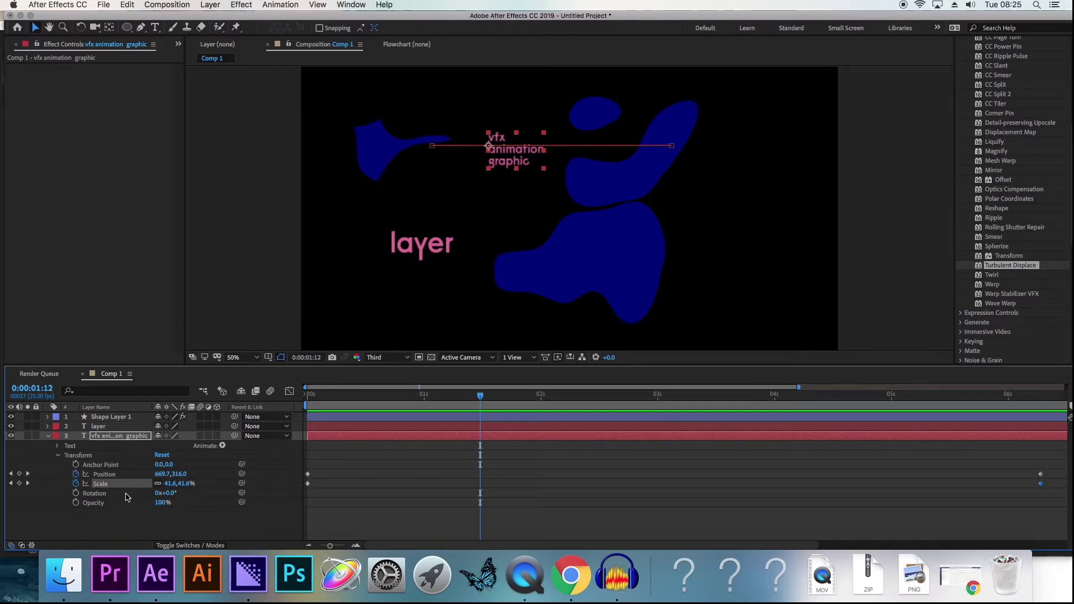
# Step: Lower the "vfx animation graphic" layer's opacity to 89% and play back the composition from the start
pyautogui.moveTo(163, 503); pyautogui.dragTo(159, 508)
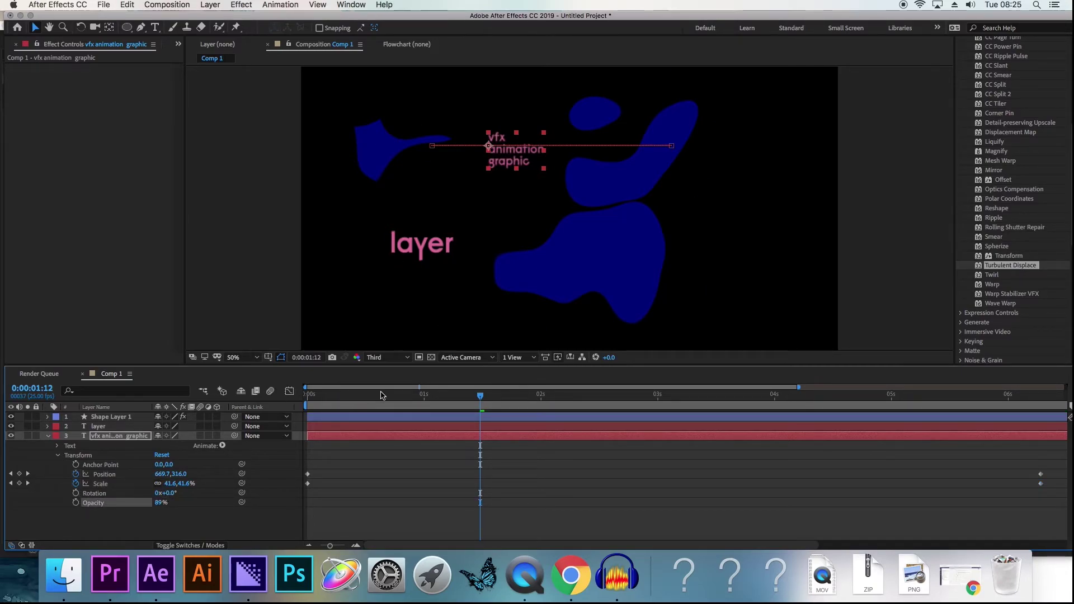
pyautogui.moveTo(384, 395); pyautogui.dragTo(283, 398)
pyautogui.press('space')
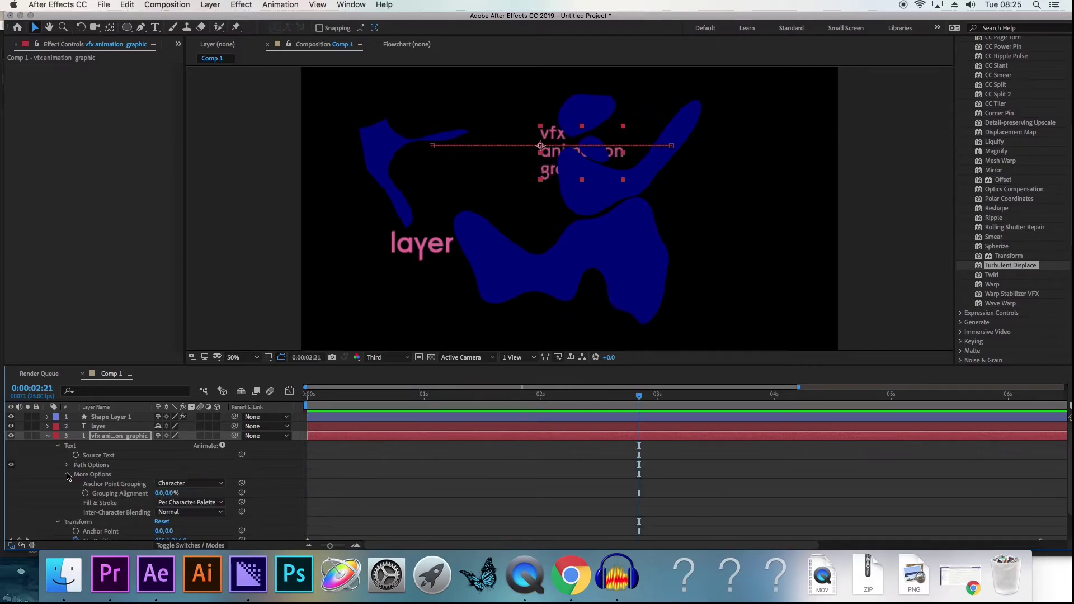
# Step: Add a Tracking text animator to the "vfx animation graphic" layer
pyautogui.click(68, 475)
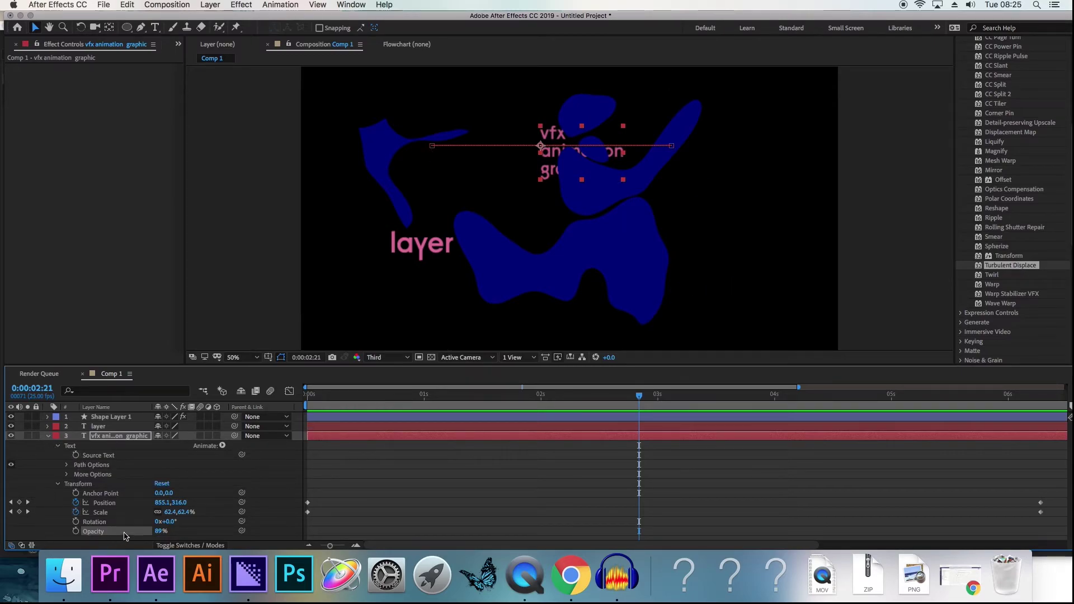
pyautogui.click(222, 446)
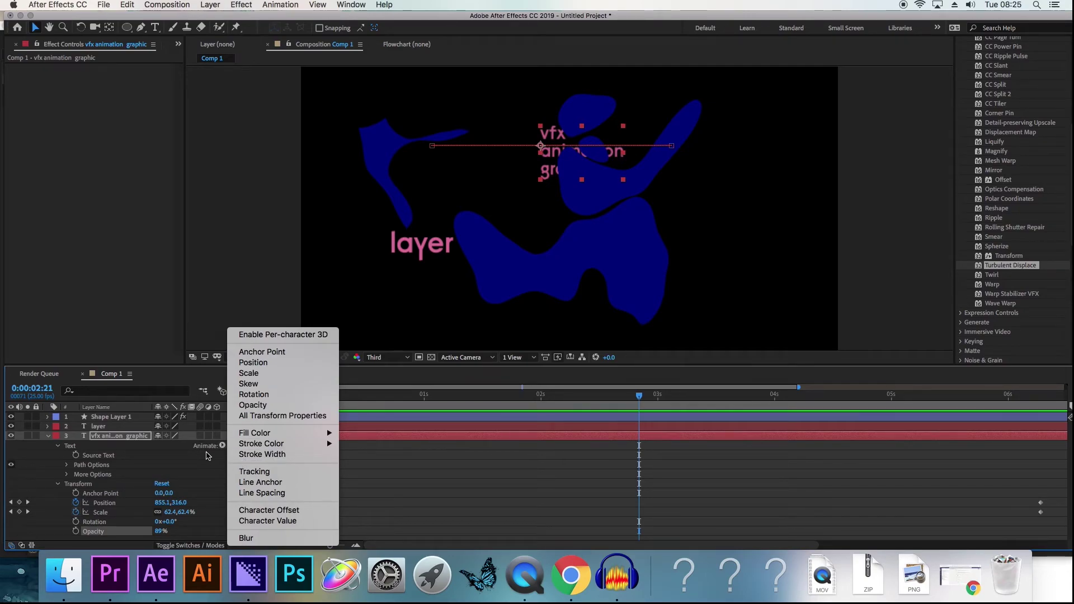
pyautogui.click(207, 456)
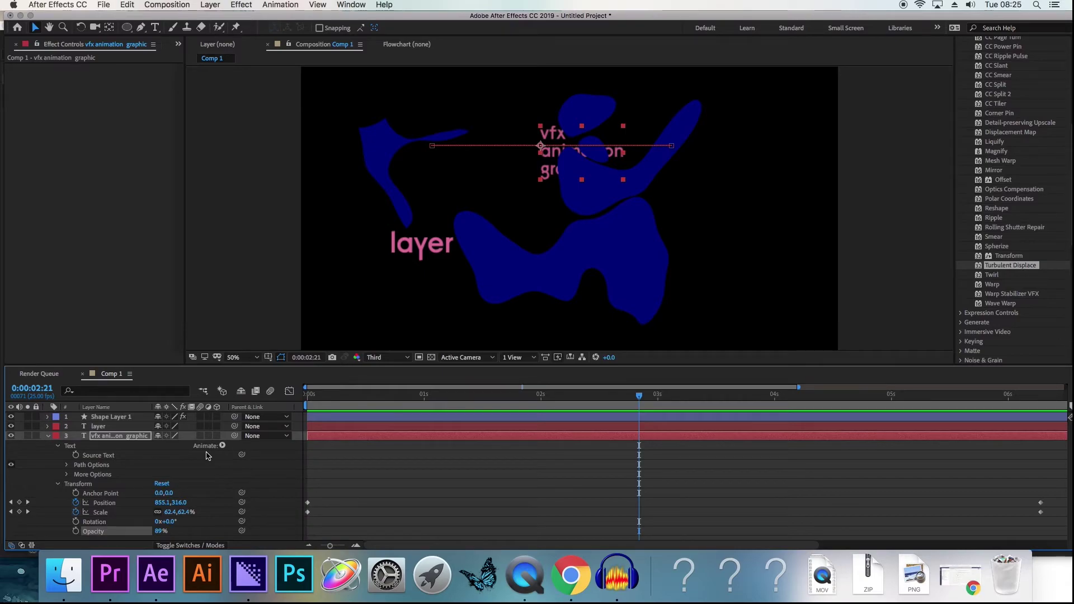
pyautogui.click(222, 445)
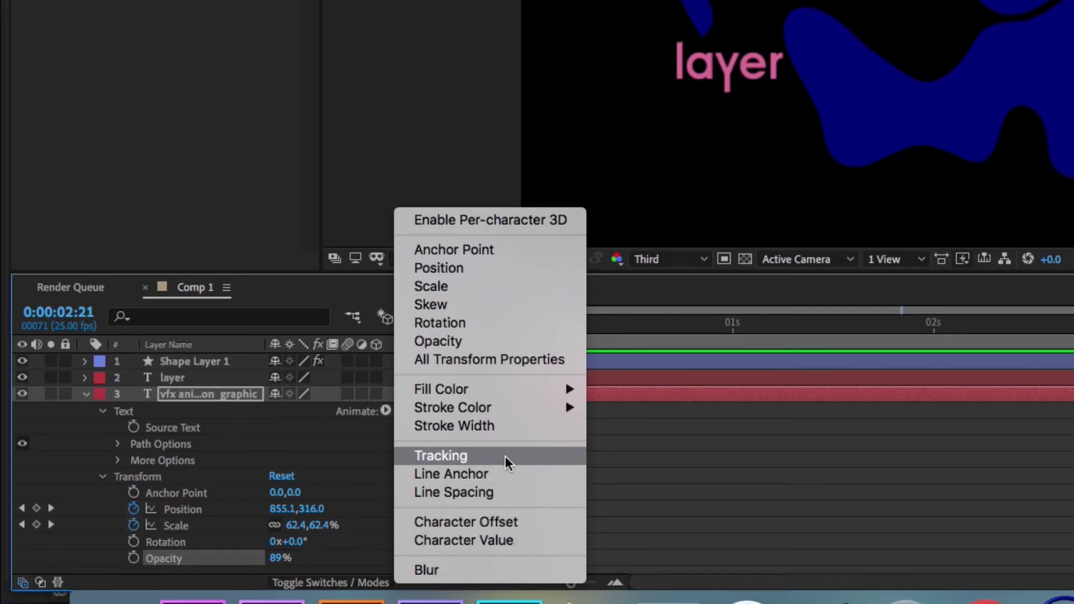
pyautogui.click(505, 456)
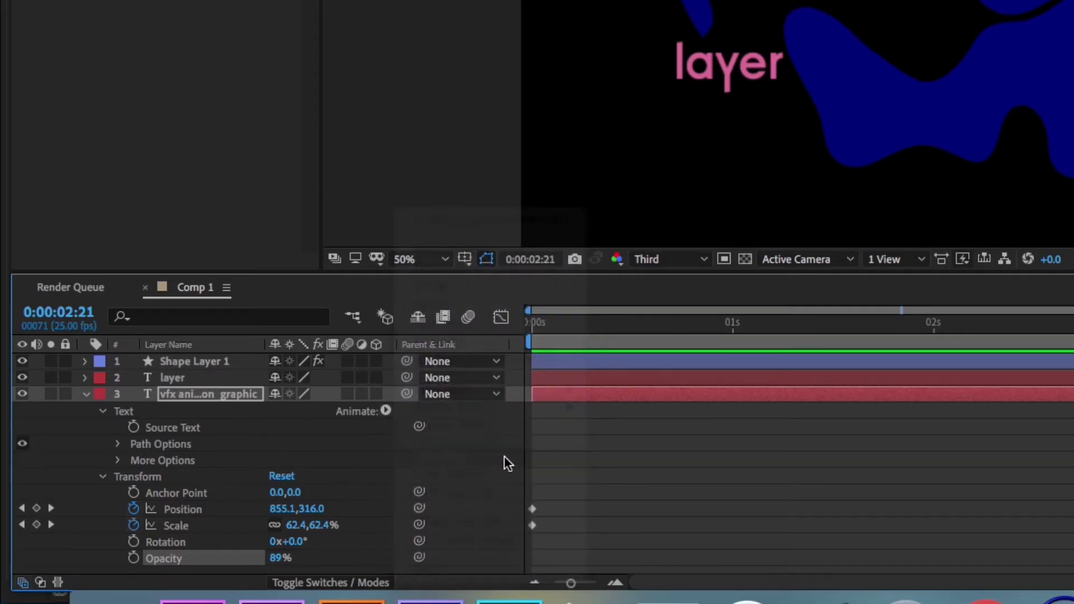
pyautogui.scroll(-3, 357, 536)
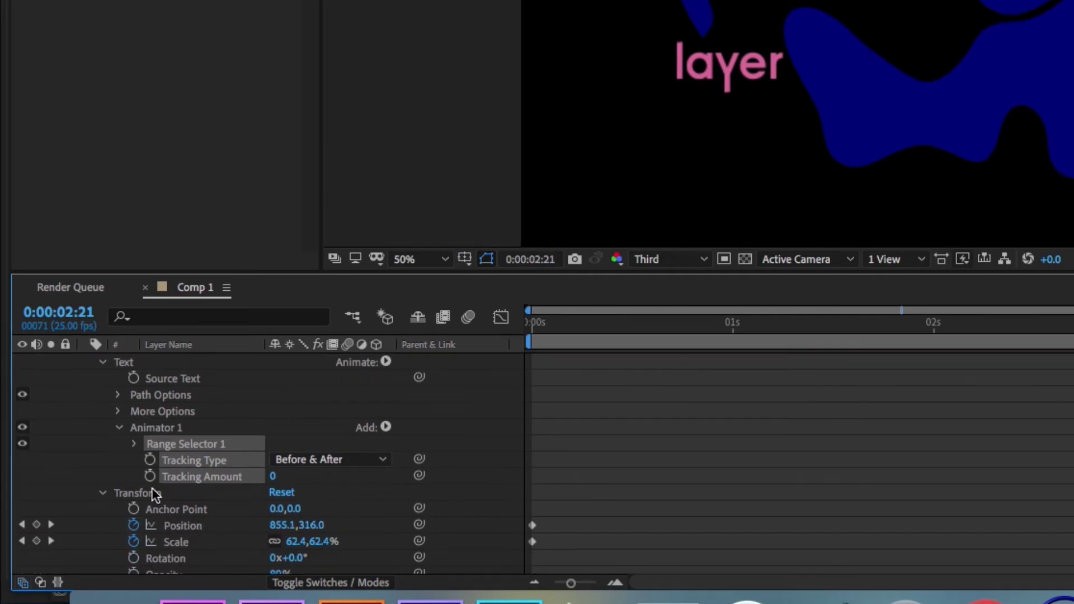
# Step: Keyframe the animator's Tracking Type and Tracking Amount at 0:00:02:21, and add a Tracking Amount keyframe at 0:00:00:00
pyautogui.click(149, 458)
pyautogui.click(149, 475)
pyautogui.moveTo(262, 480); pyautogui.dragTo(363, 489)
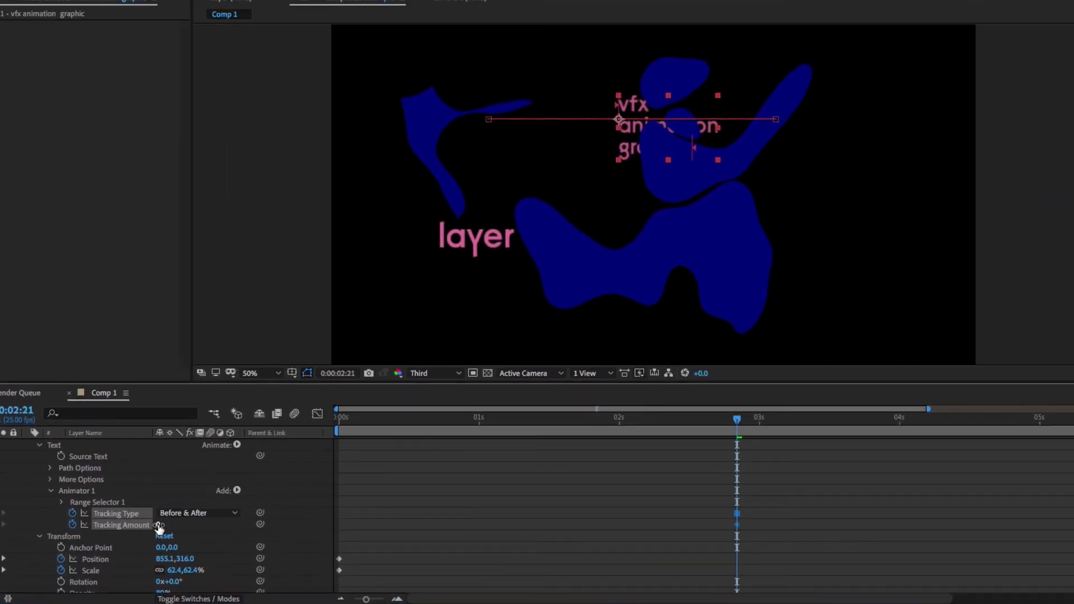
pyautogui.moveTo(162, 524); pyautogui.dragTo(292, 544)
pyautogui.moveTo(643, 421); pyautogui.dragTo(116, 528)
pyautogui.click(403, 498)
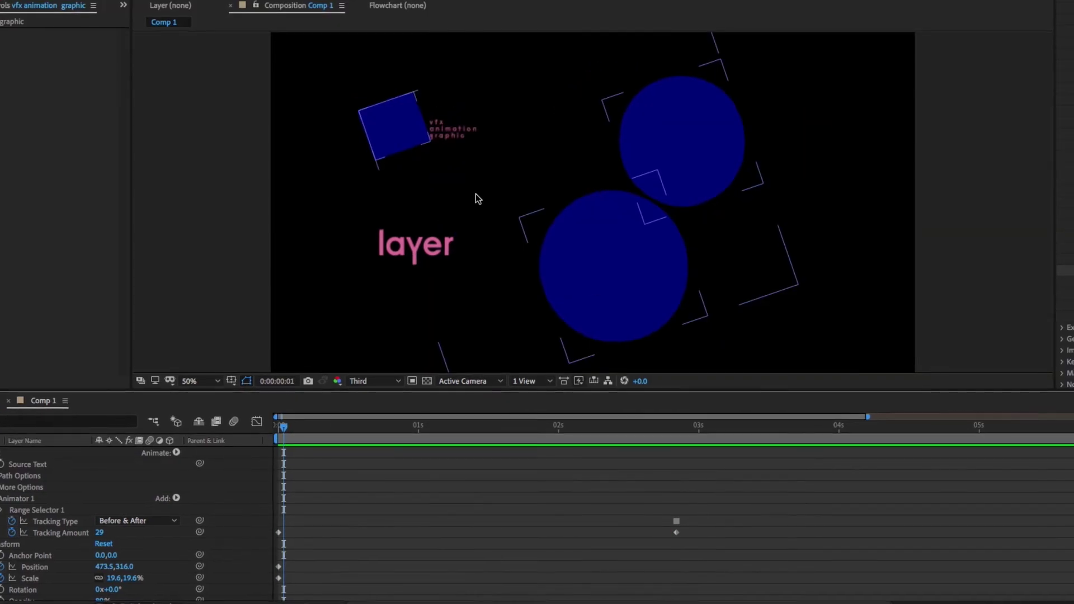
# Step: Play back the composition to preview the text's tracking animation, then stop playback
pyautogui.press('space')
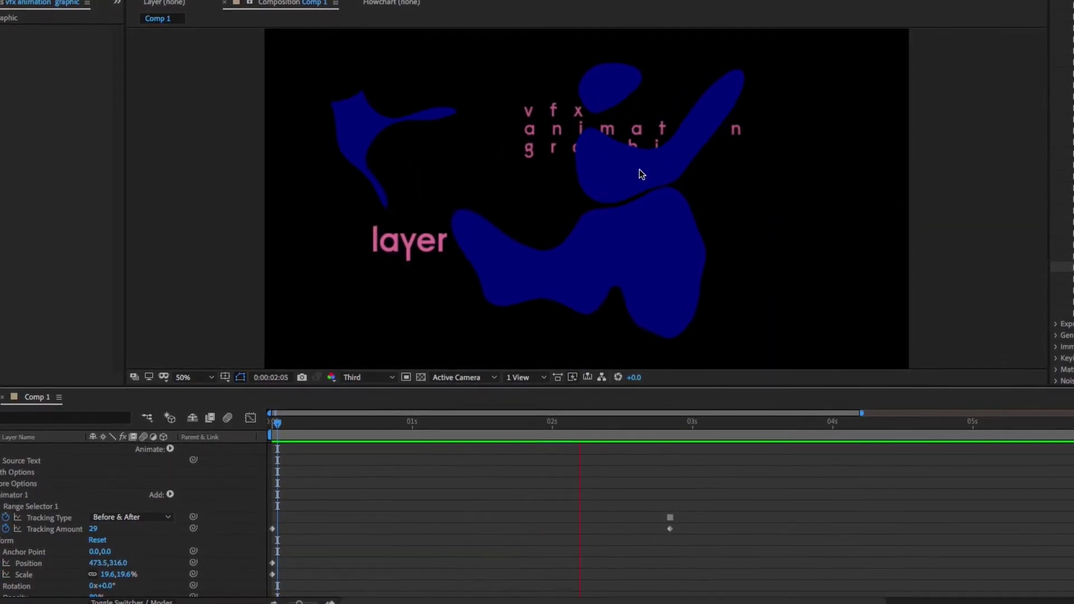
pyautogui.press('space')
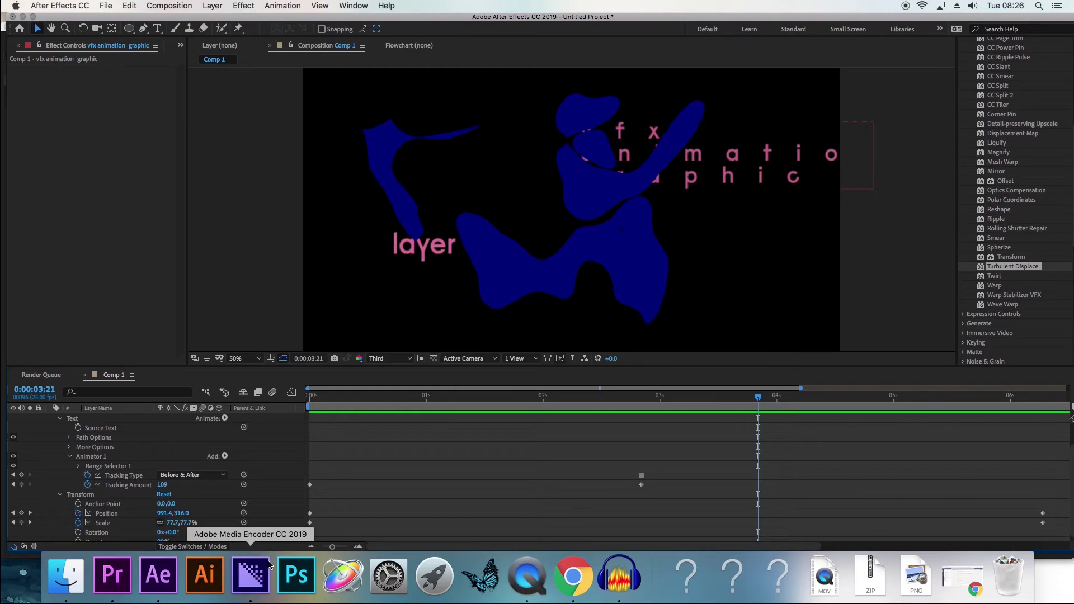
# Step: Open Adobe Media Encoder, switch back to After Effects and export Comp 1 to the Adobe Media Encoder queue
pyautogui.click(268, 566)
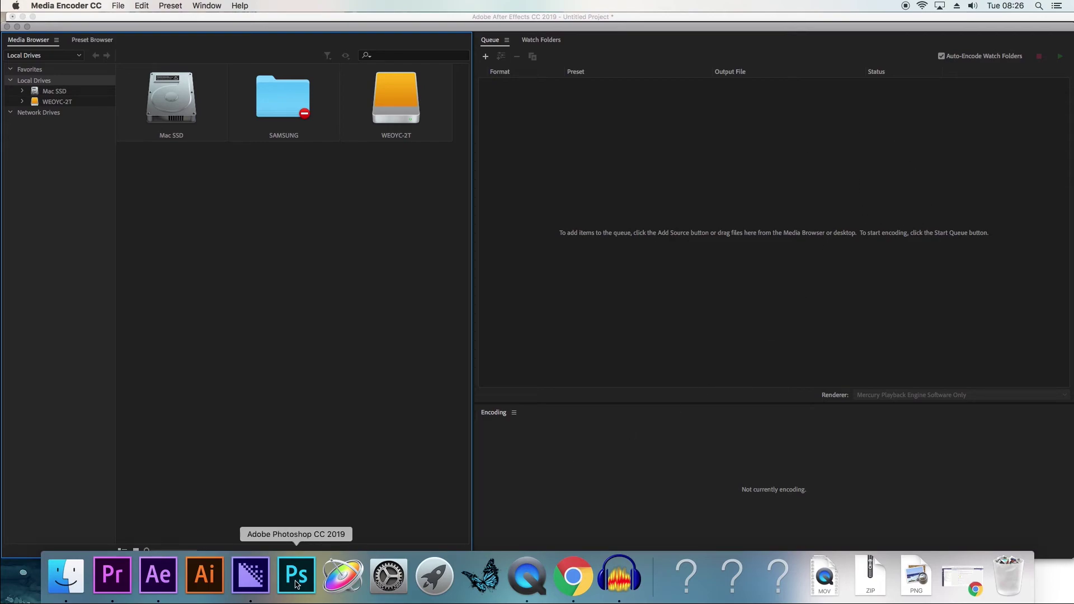
pyautogui.click(157, 598)
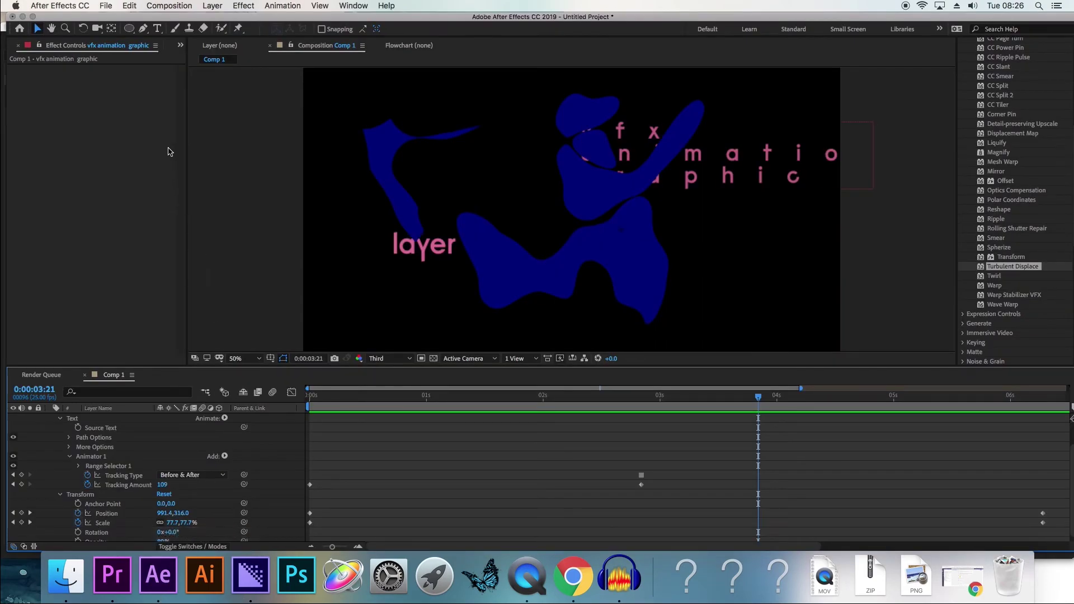
pyautogui.click(111, 7)
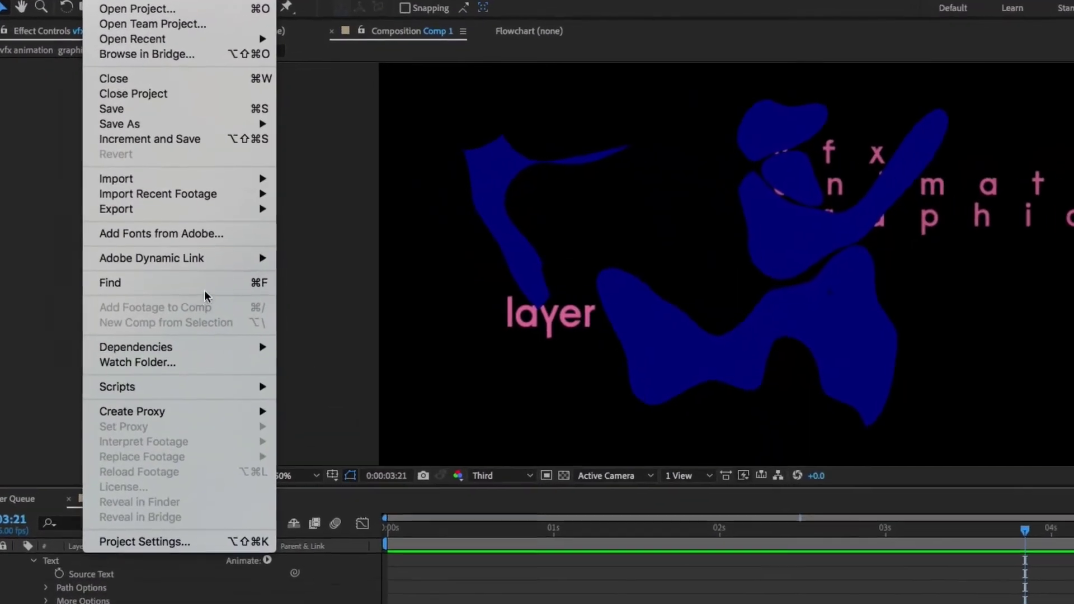
pyautogui.moveTo(210, 193)
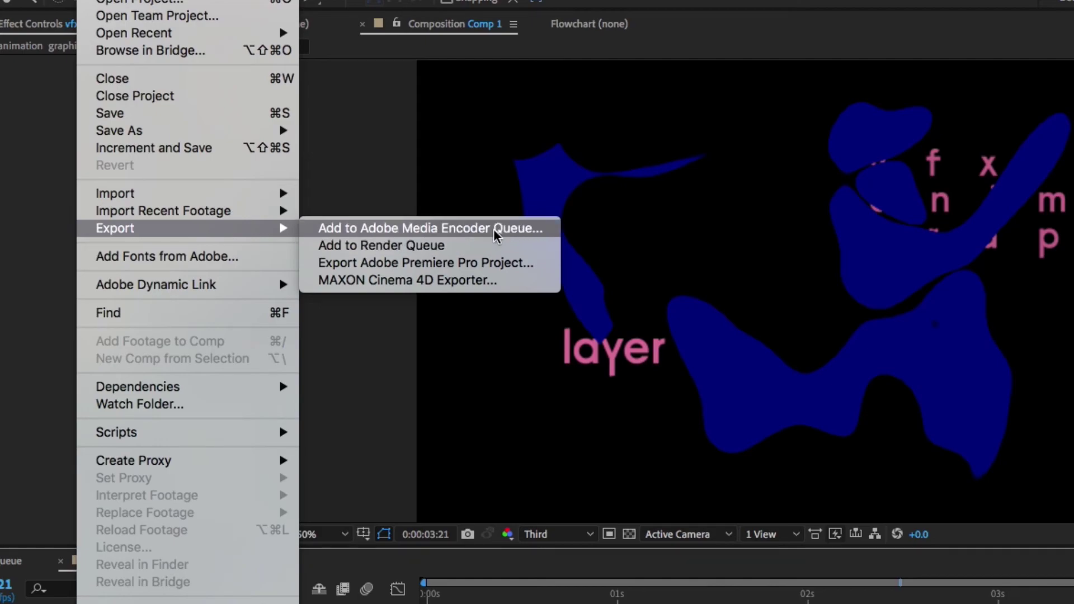
pyautogui.click(337, 228)
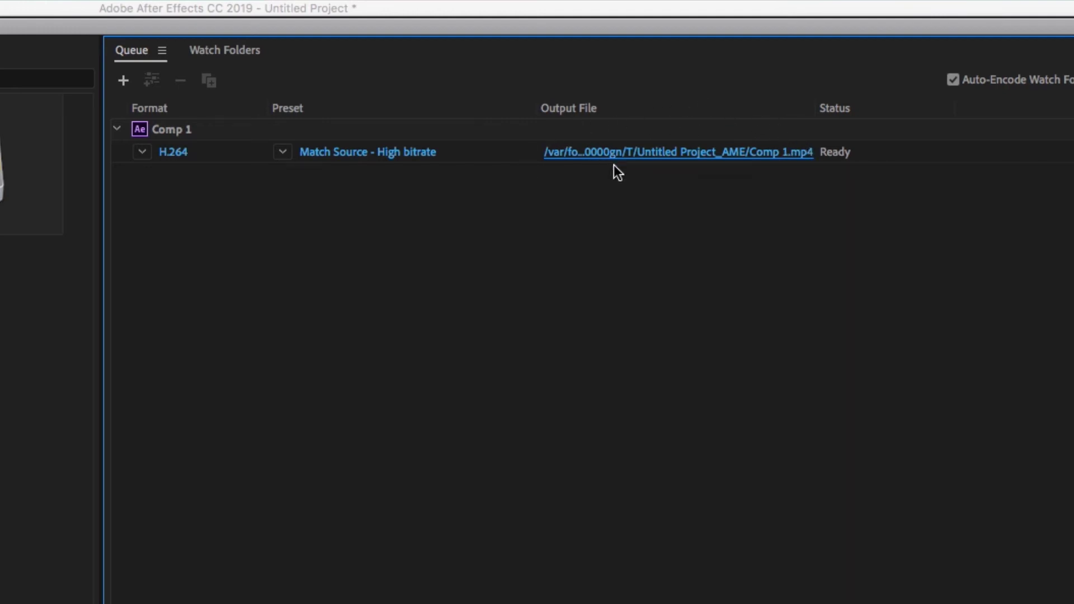
# Step: Rename the queued Comp 1 output file as Graphic.mp4 and save the output setting
pyautogui.click(695, 157)
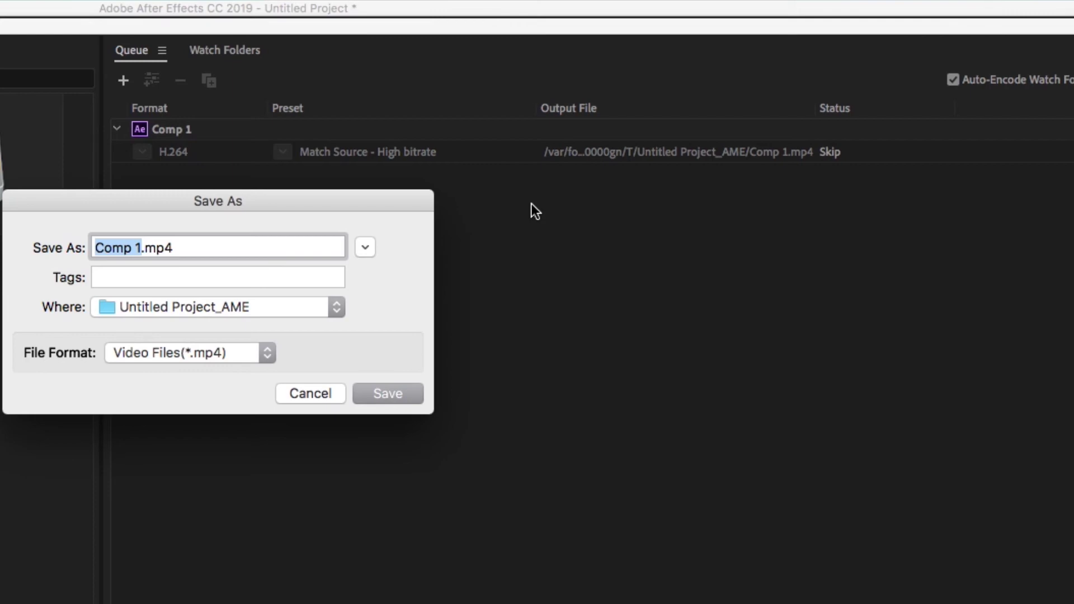
pyautogui.write('Graphic')
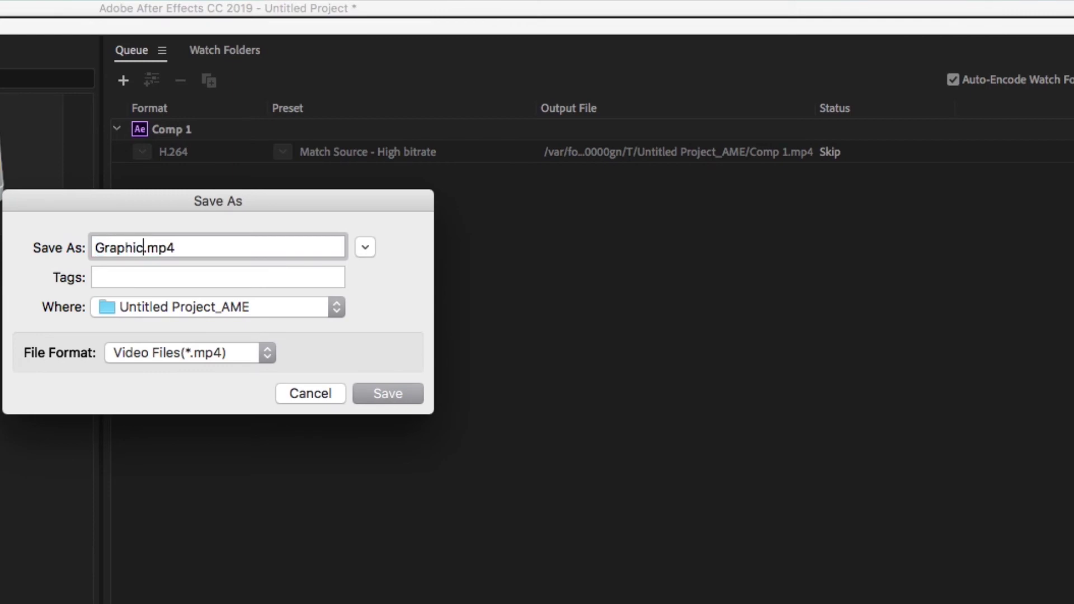
pyautogui.press('Return')
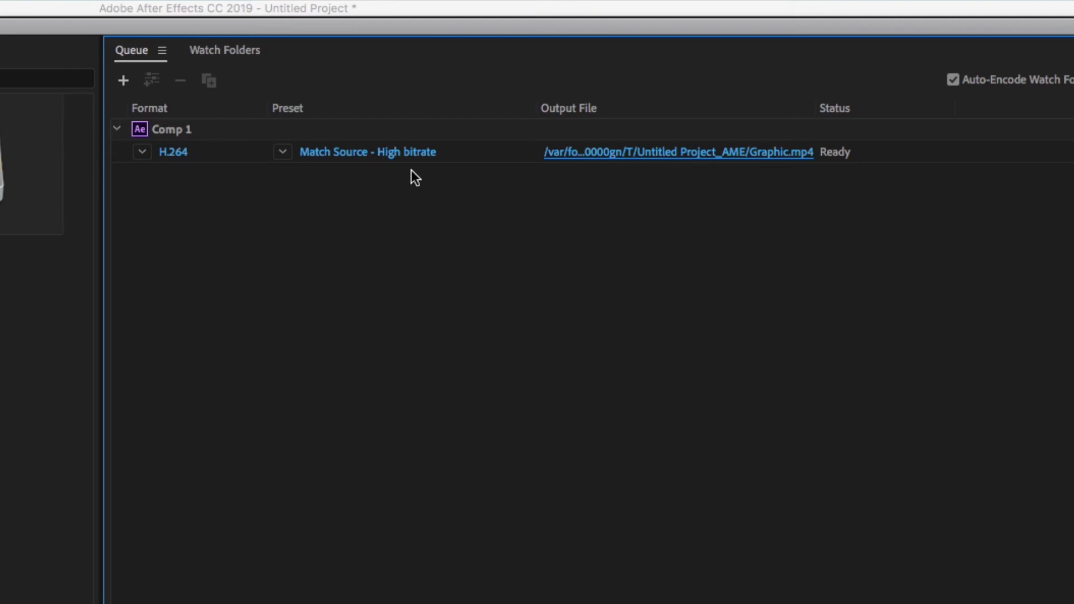
# Step: Choose H.264 as the output format for the queued Comp 1 and start encoding the queue
pyautogui.moveTo(423, 166)
pyautogui.click(141, 155)
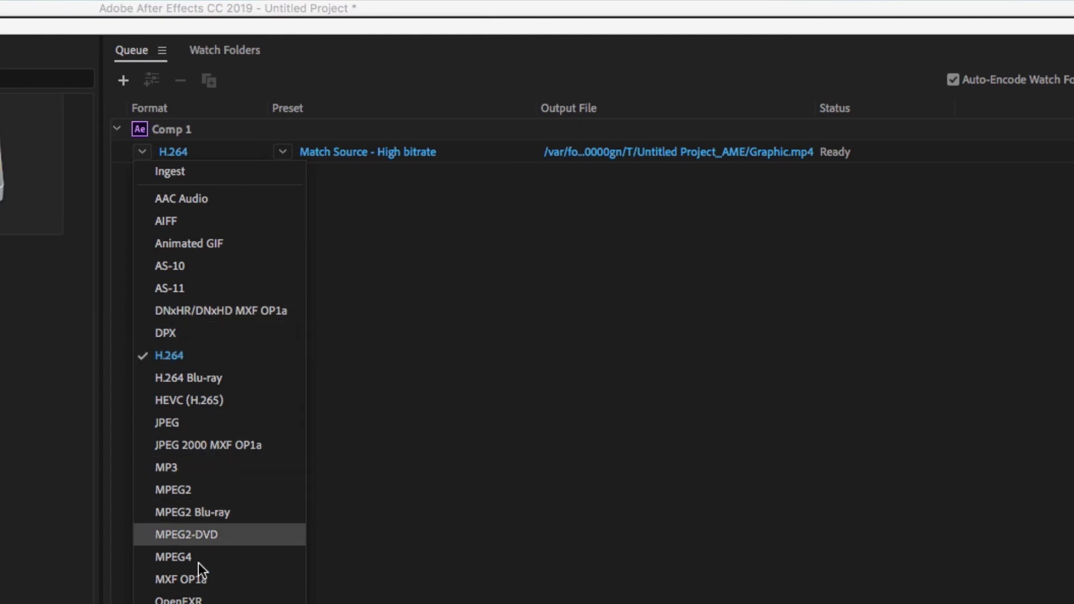
pyautogui.click(214, 359)
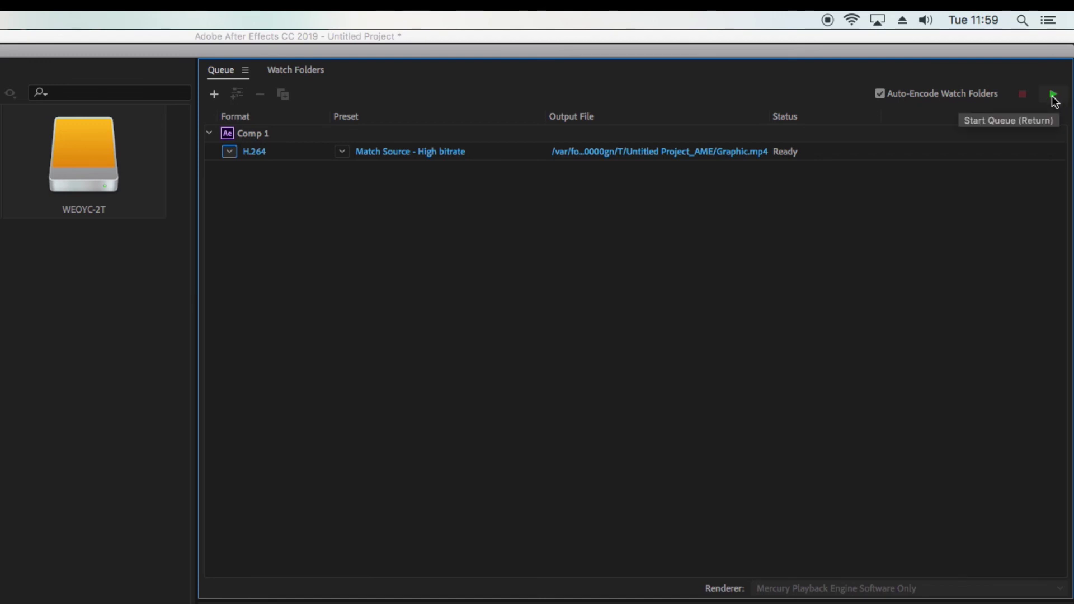
pyautogui.click(1053, 96)
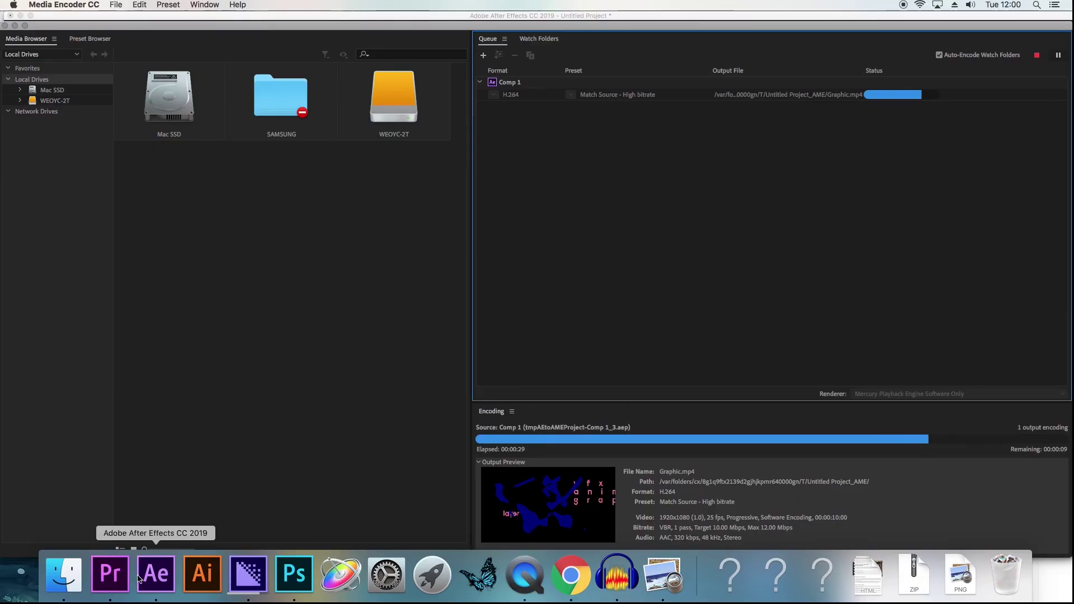
# Step: Switch to After Effects and back to Media Encoder, then open the exported Graphic.mp4 from its output folder
pyautogui.click(149, 584)
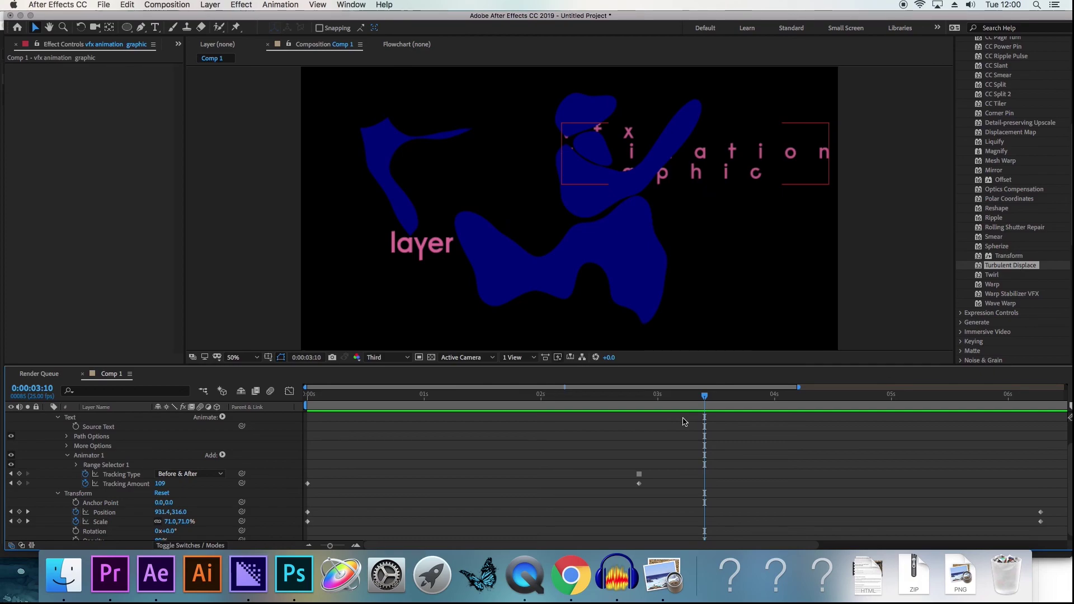
pyautogui.click(248, 574)
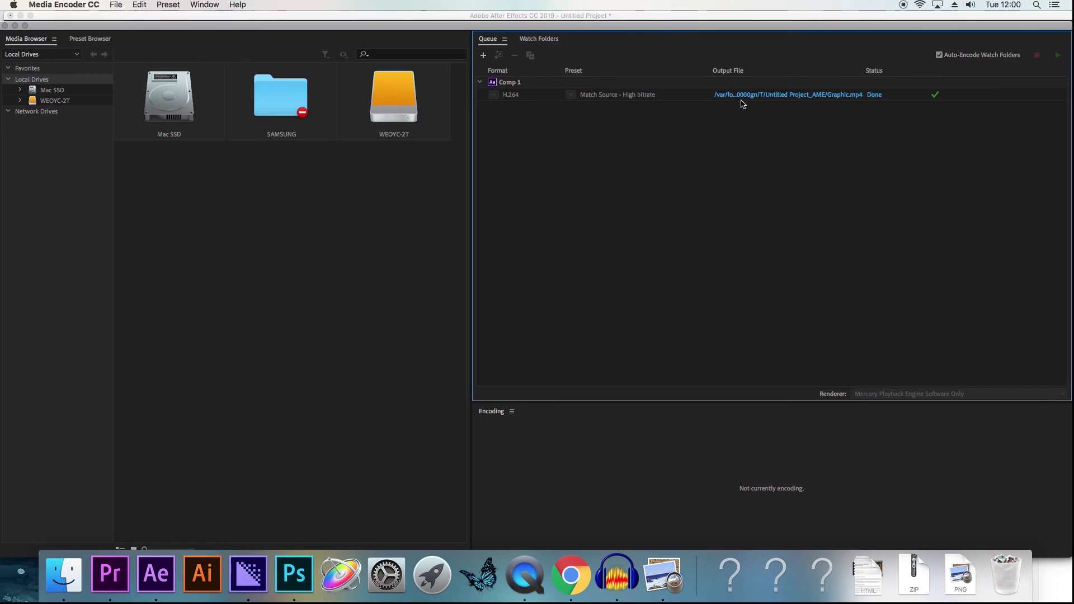
pyautogui.click(834, 96)
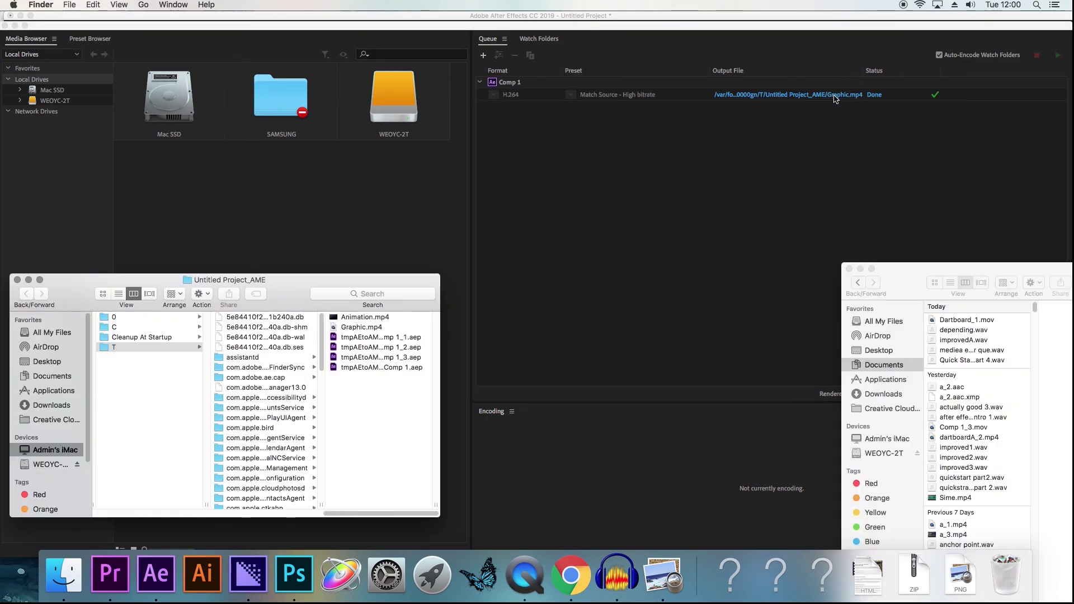
pyautogui.doubleClick(286, 330)
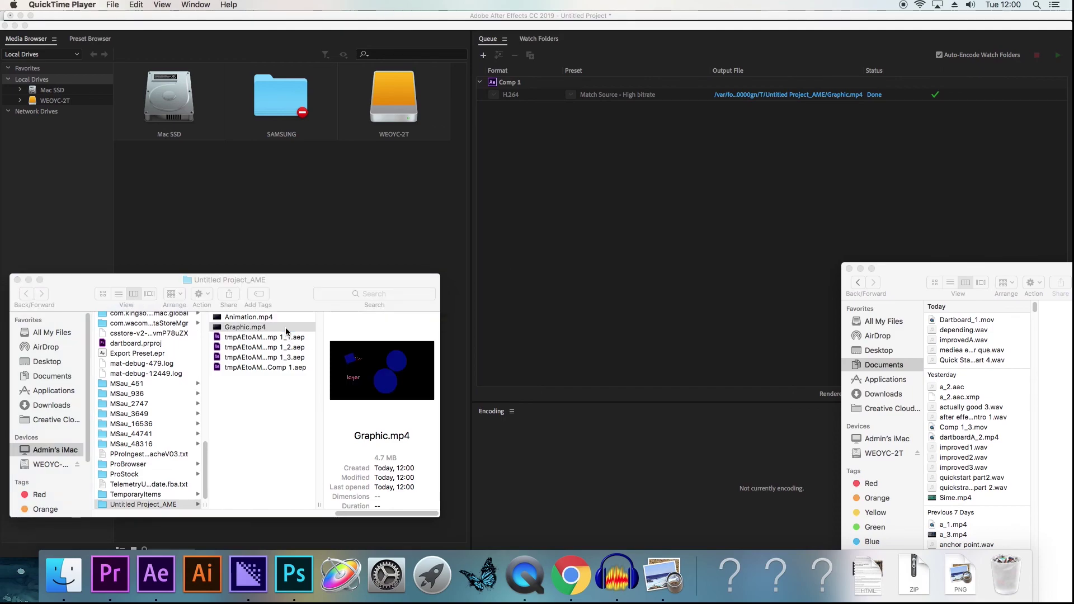